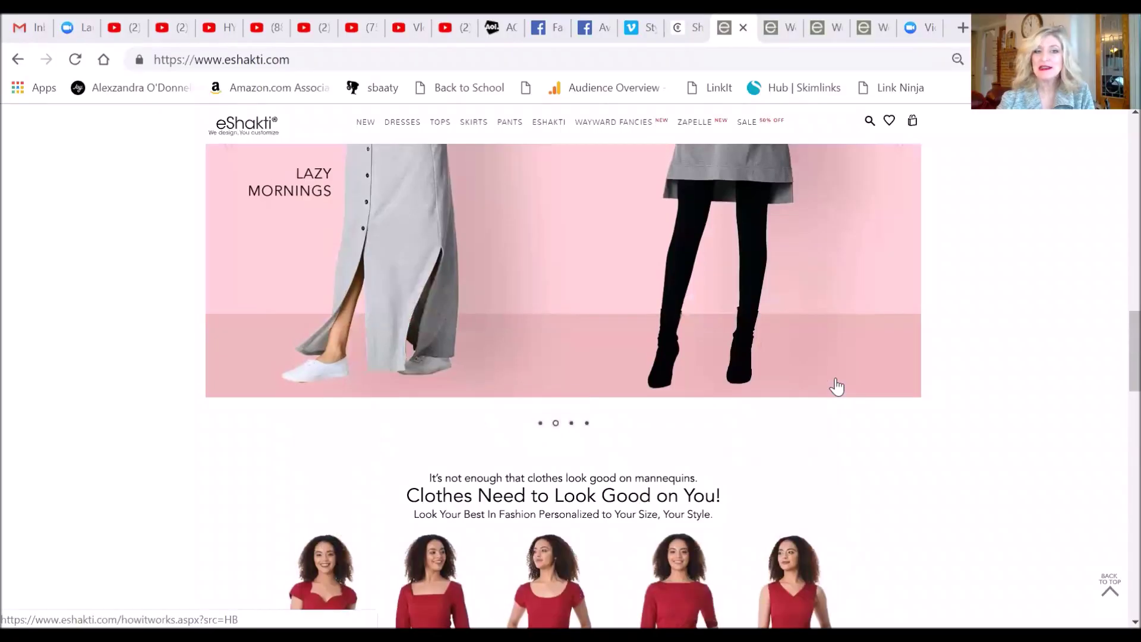
scroll(836, 385, "up", 3)
scroll(836, 385, "up", 4)
scroll(836, 386, "up", 2)
scroll(837, 385, "up", 2)
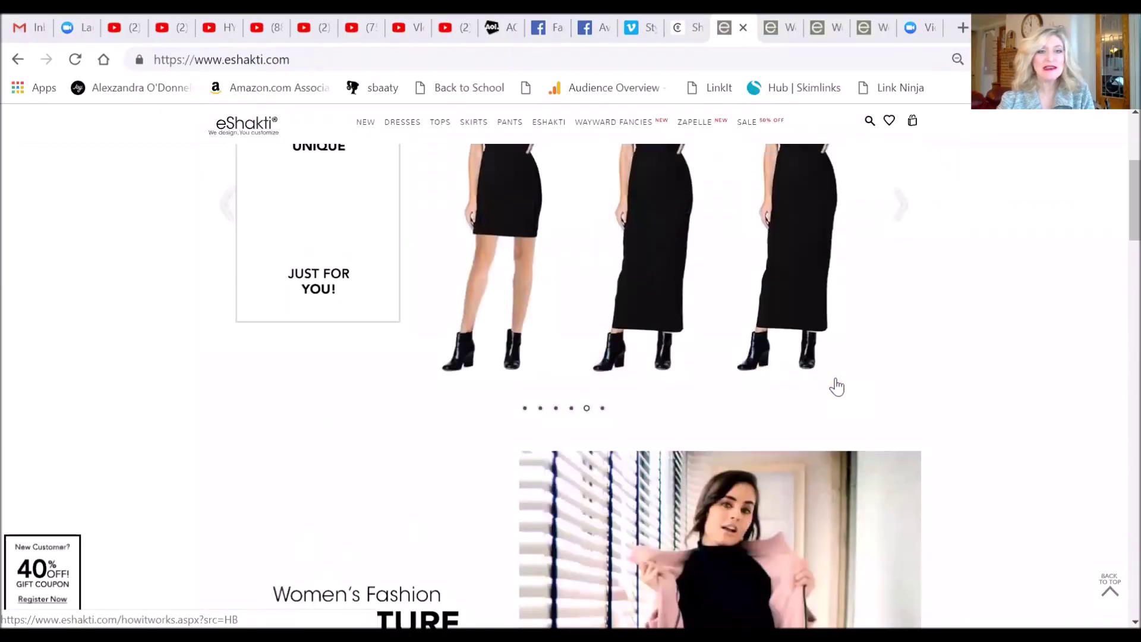
scroll(836, 385, "up", 3)
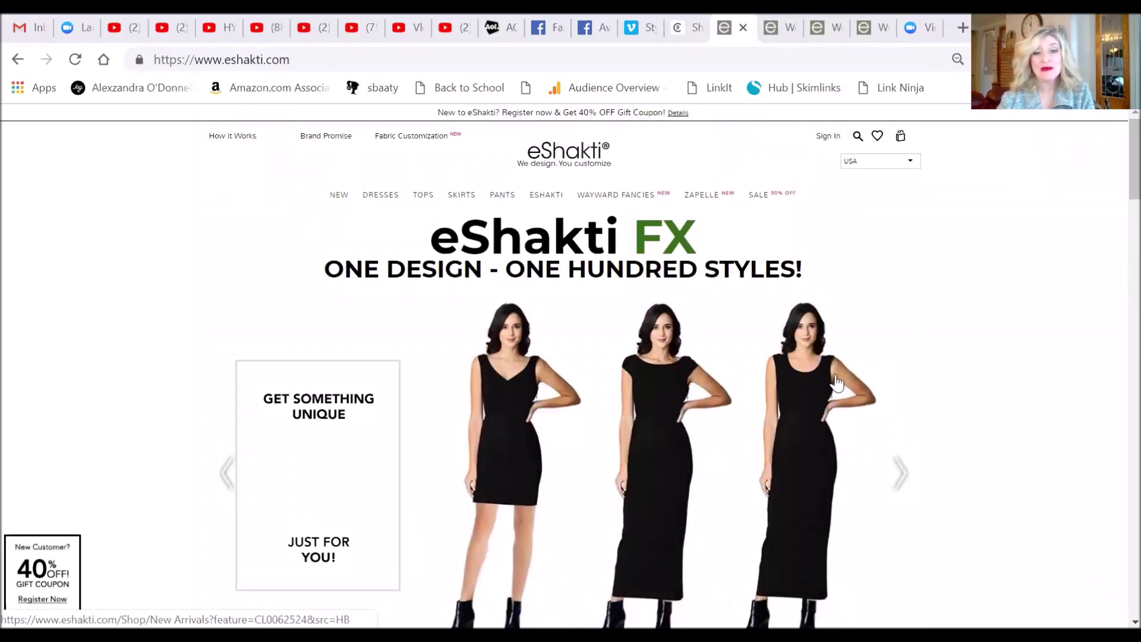
scroll(836, 386, "down", 1)
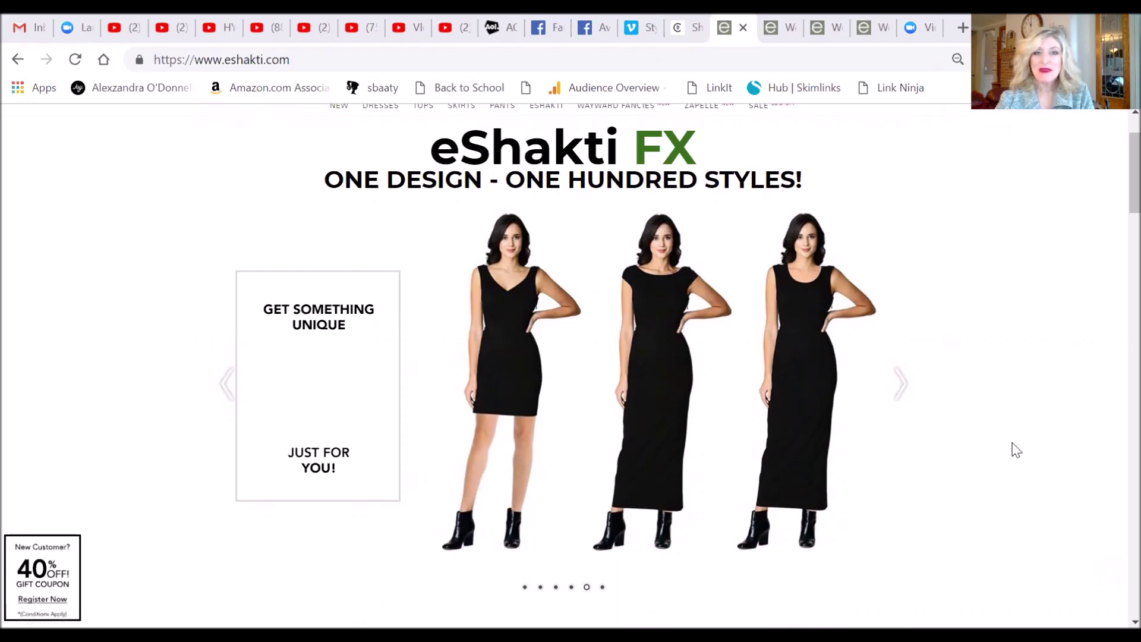
scroll(1055, 484, "down", 1)
scroll(1058, 484, "down", 3)
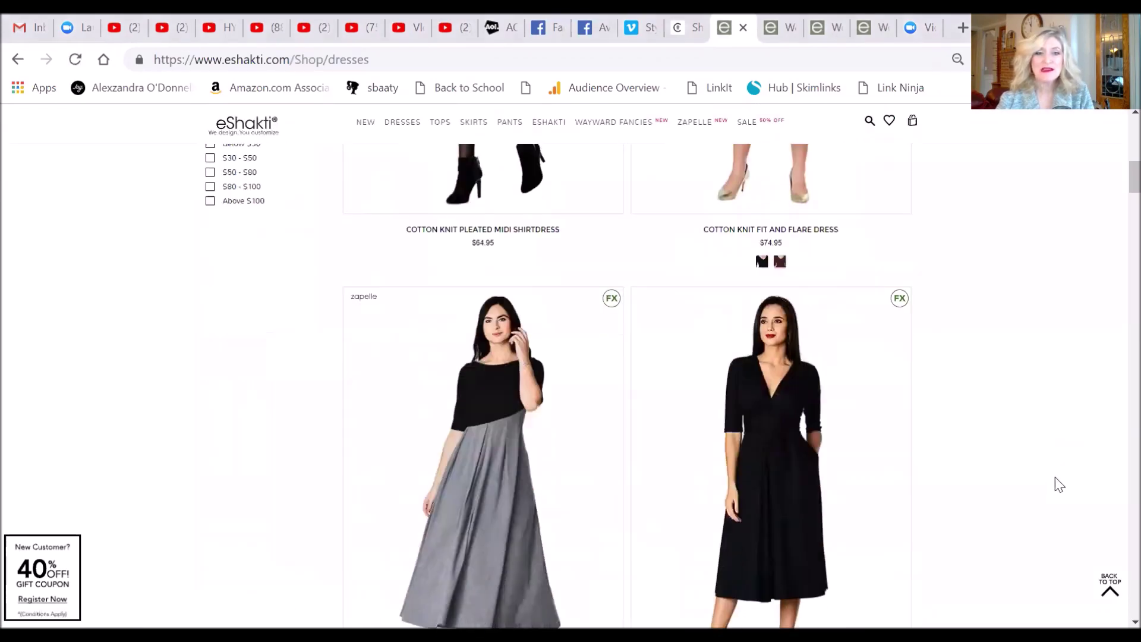
scroll(1058, 485, "down", 1)
scroll(1058, 484, "down", 1)
scroll(1059, 483, "down", 2)
scroll(1061, 481, "down", 1)
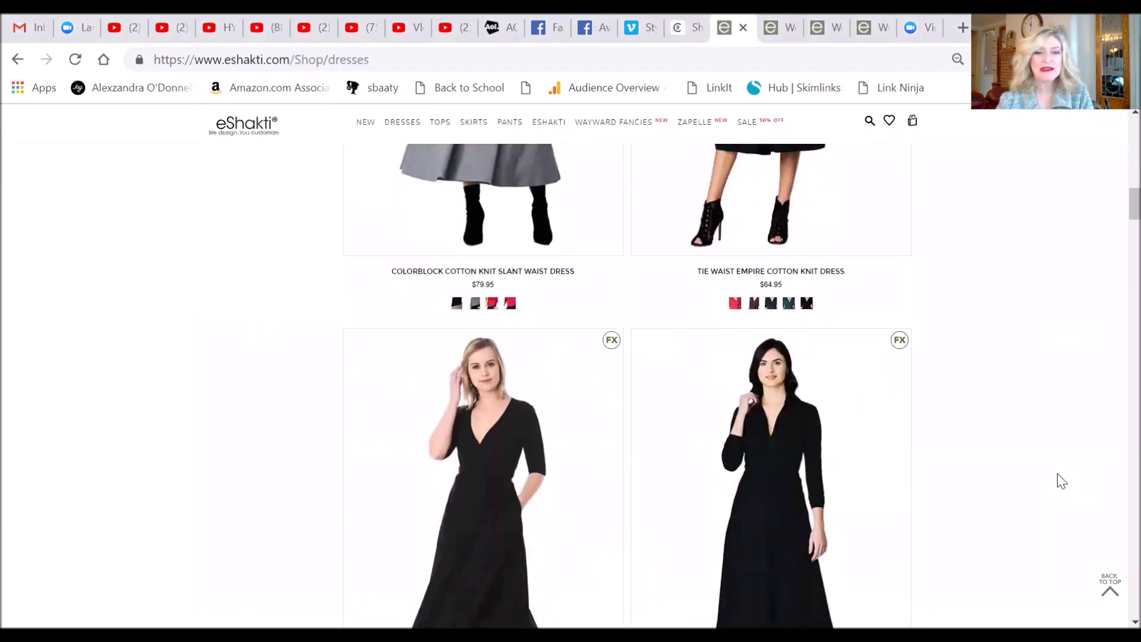
scroll(1061, 482, "down", 3)
scroll(1061, 482, "down", 2)
scroll(1060, 480, "down", 2)
scroll(1061, 479, "down", 1)
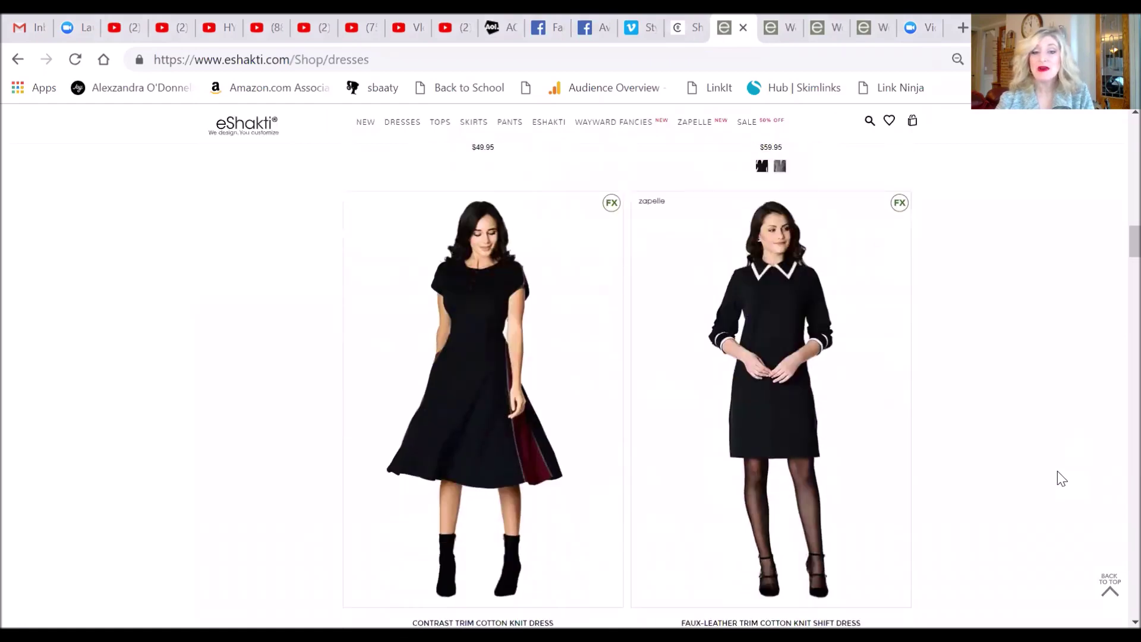
scroll(1061, 479, "down", 1)
scroll(1061, 479, "up", 1)
scroll(1061, 479, "down", 1)
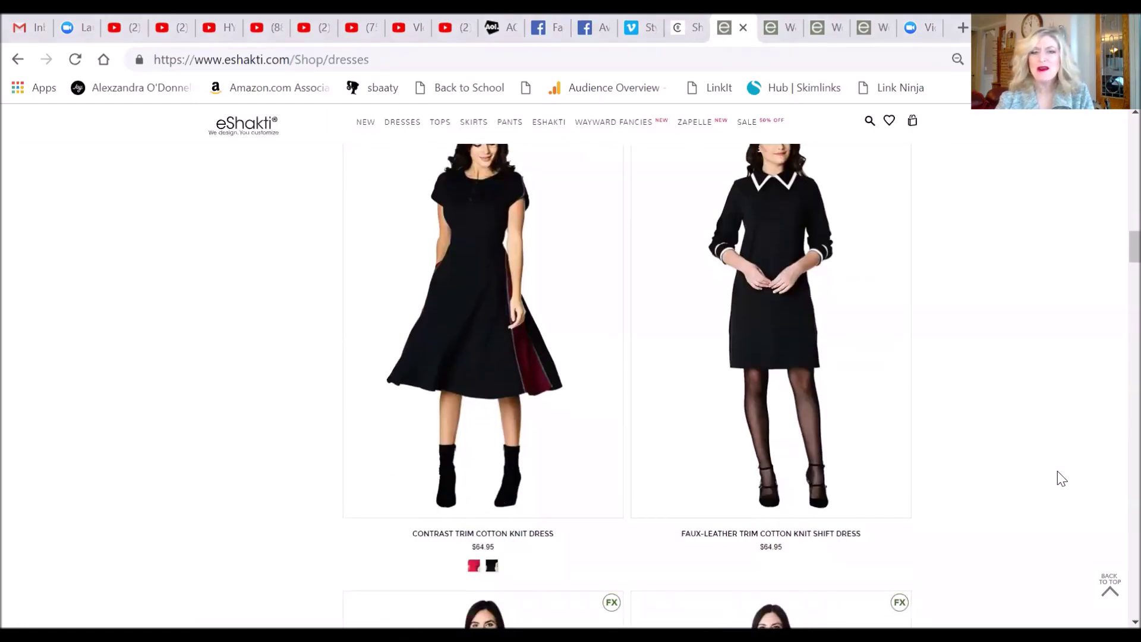
scroll(1061, 478, "down", 3)
scroll(1061, 479, "down", 1)
scroll(1061, 479, "down", 1)
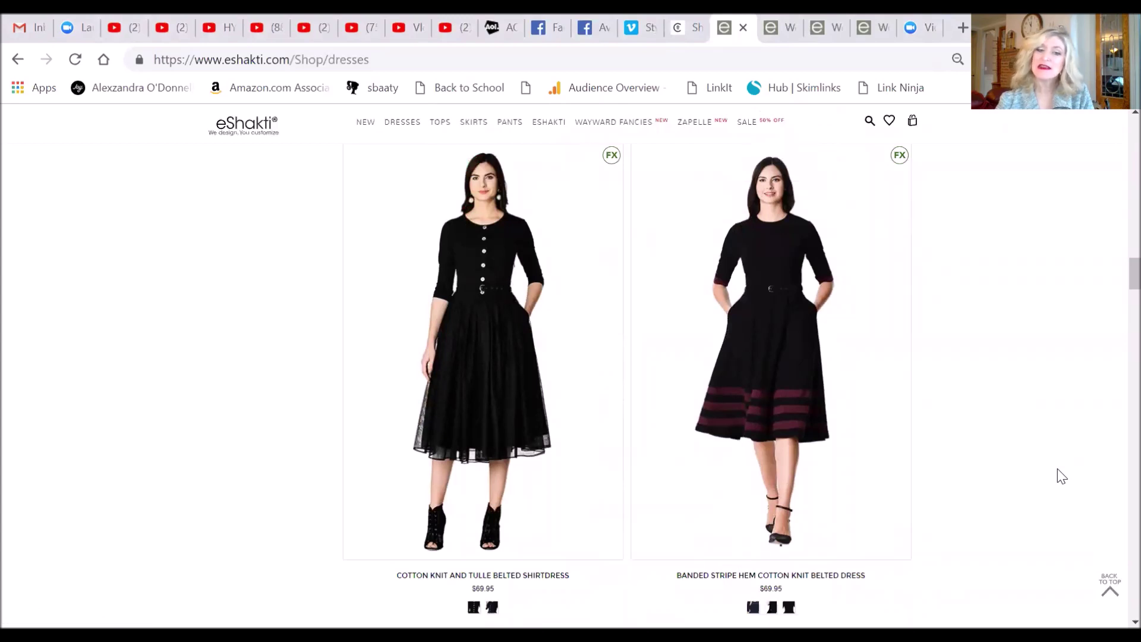
scroll(1062, 477, "down", 2)
scroll(1060, 477, "down", 1)
scroll(1061, 475, "down", 4)
scroll(1060, 474, "down", 4)
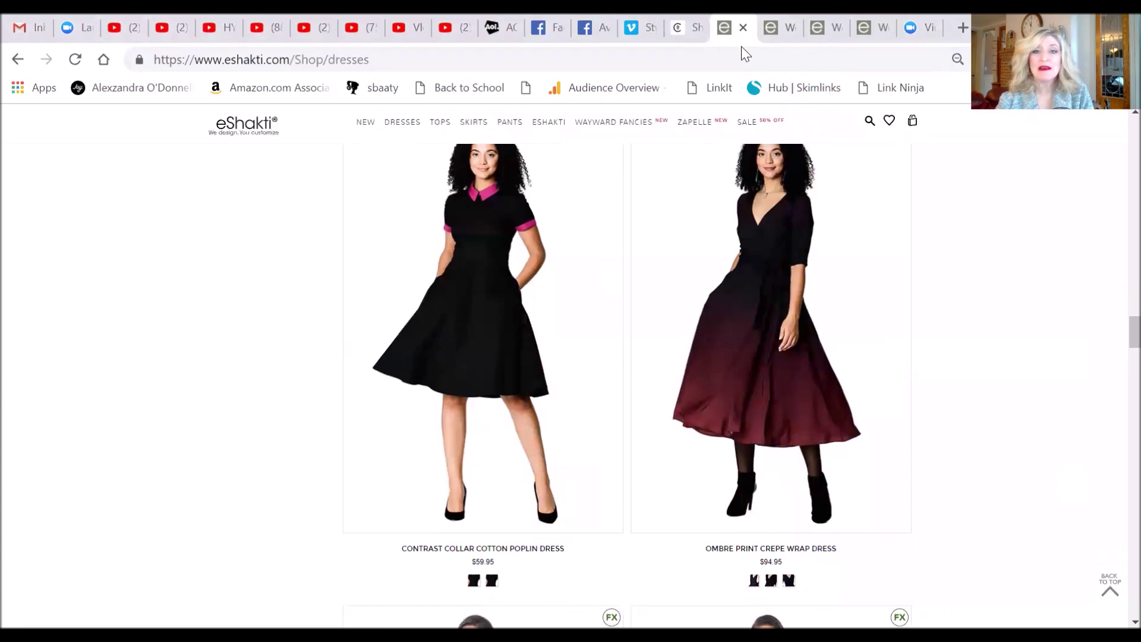
Switch to the Graphic Wool Embellished Tulle Dress product page
left_click(774, 29)
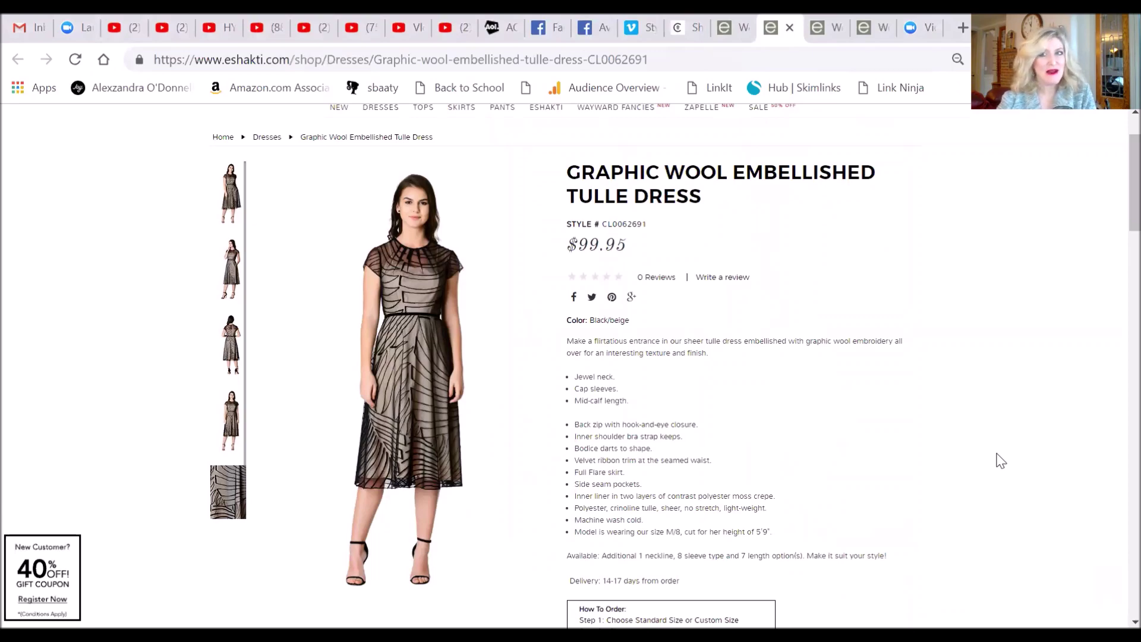
scroll(1000, 460, "down", 10)
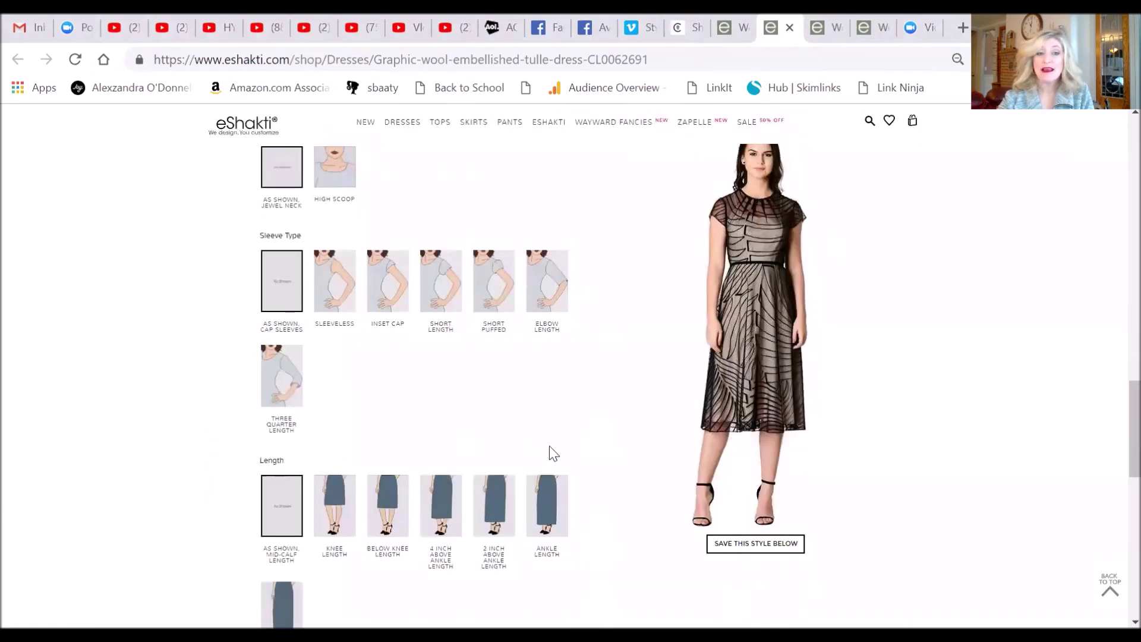
scroll(549, 452, "up", 1)
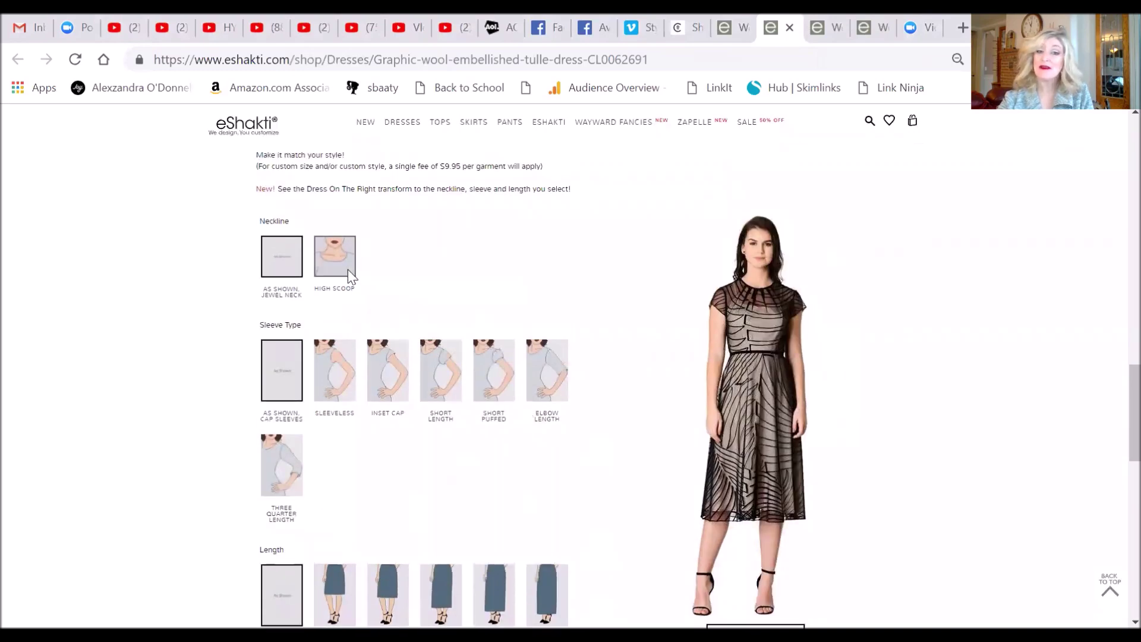
Choose a High Scoop neckline and Elbow Length sleeves, after trying three-quarter sleeves
left_click(348, 270)
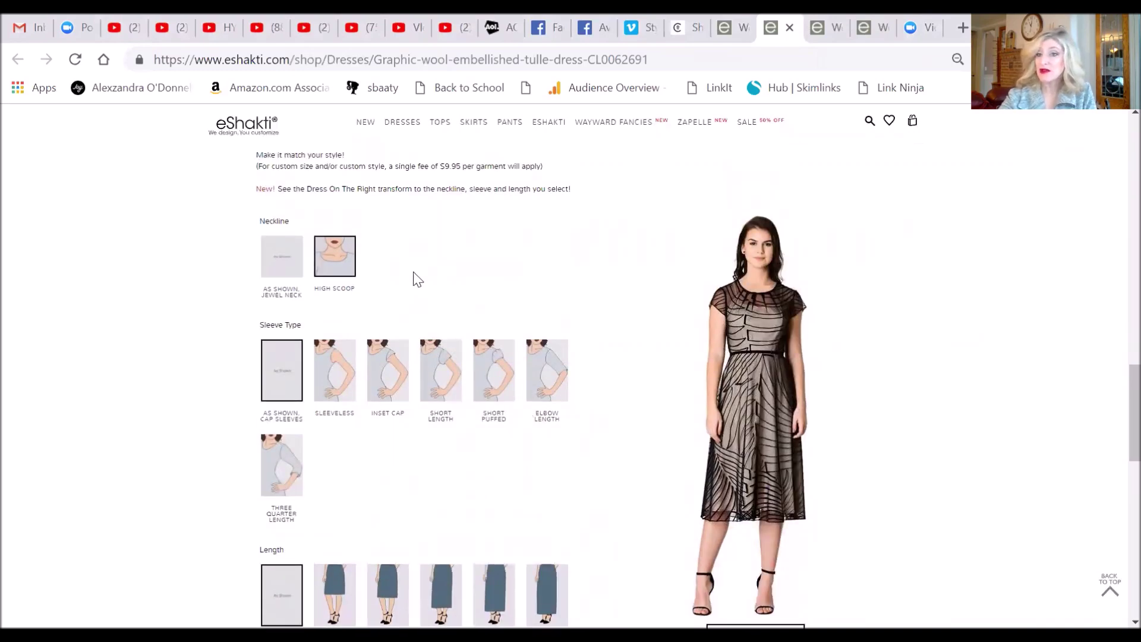
left_click(554, 391)
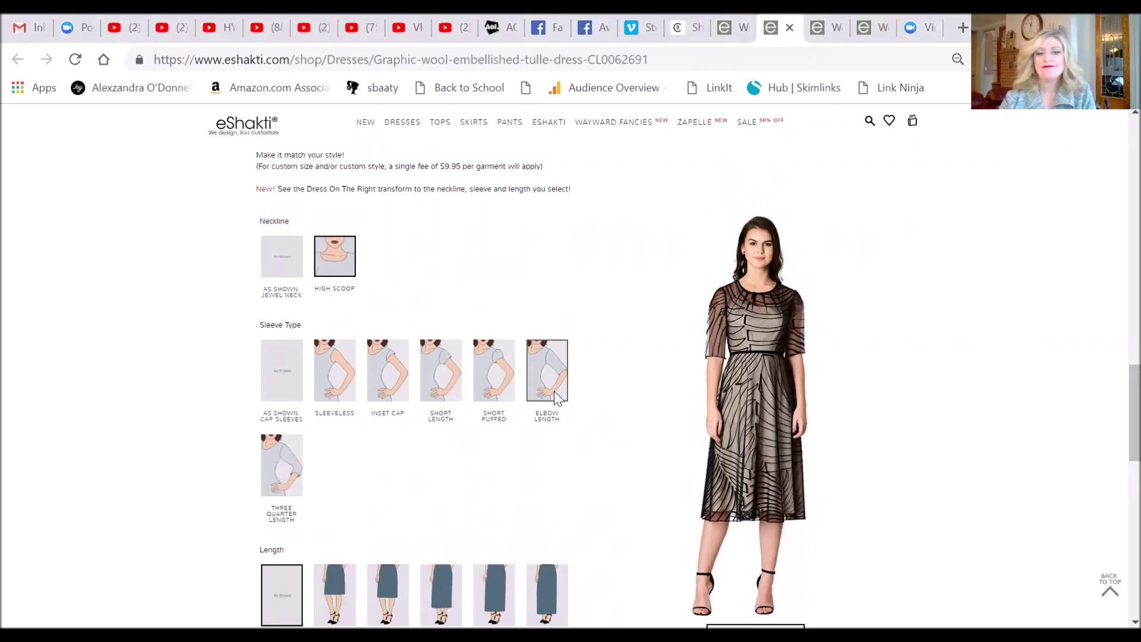
left_click(285, 482)
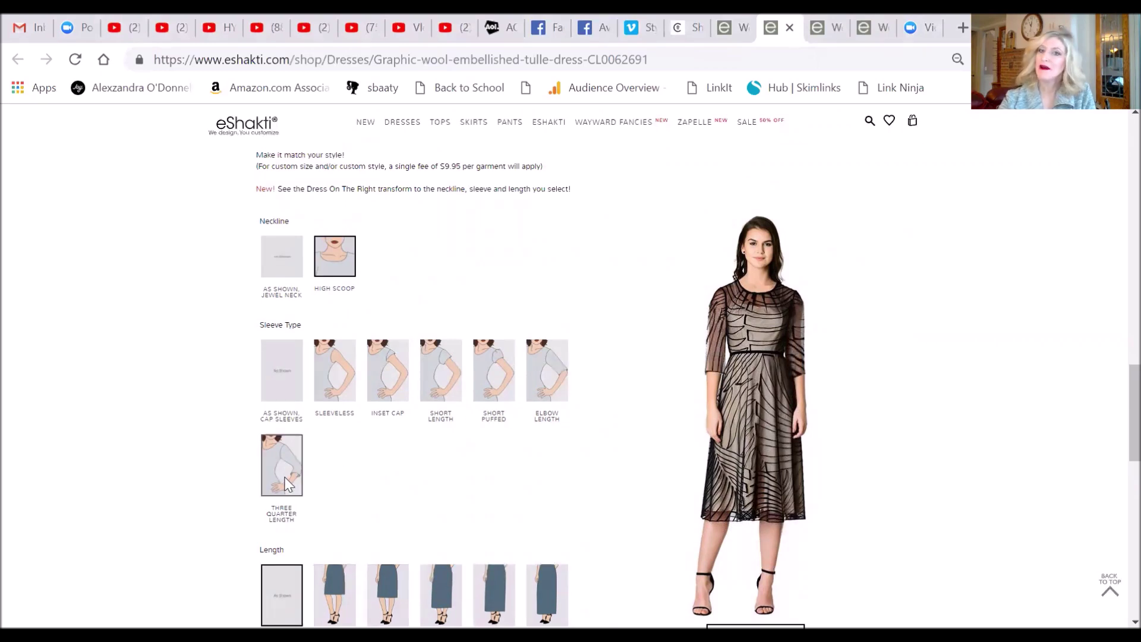
left_click(547, 399)
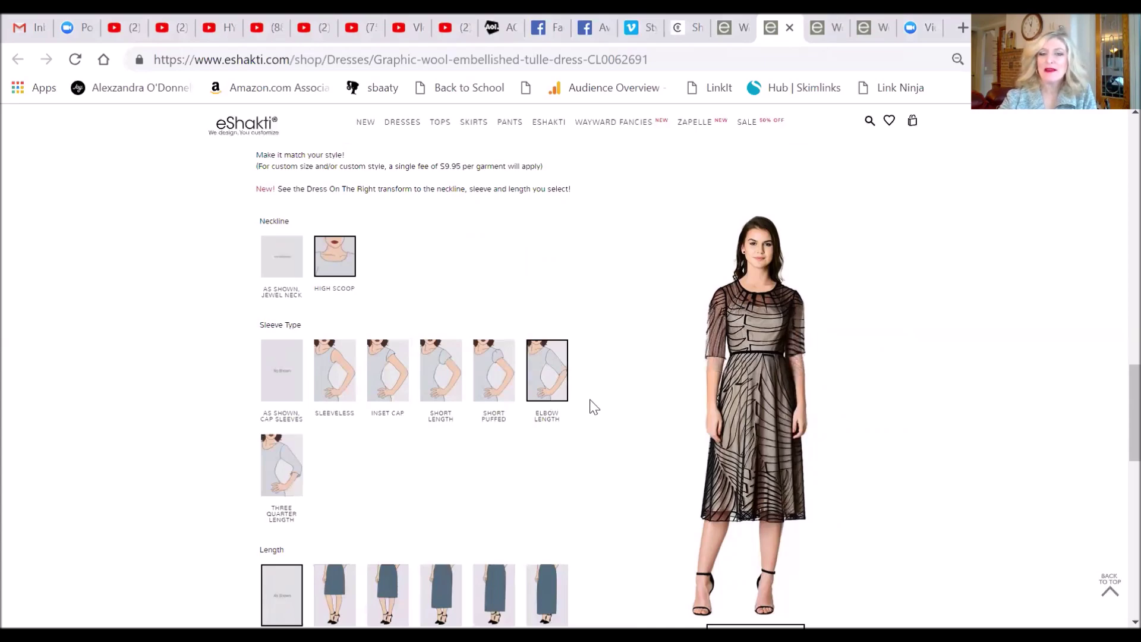
scroll(589, 408, "down", 1)
scroll(589, 408, "down", 1)
scroll(550, 456, "up", 2)
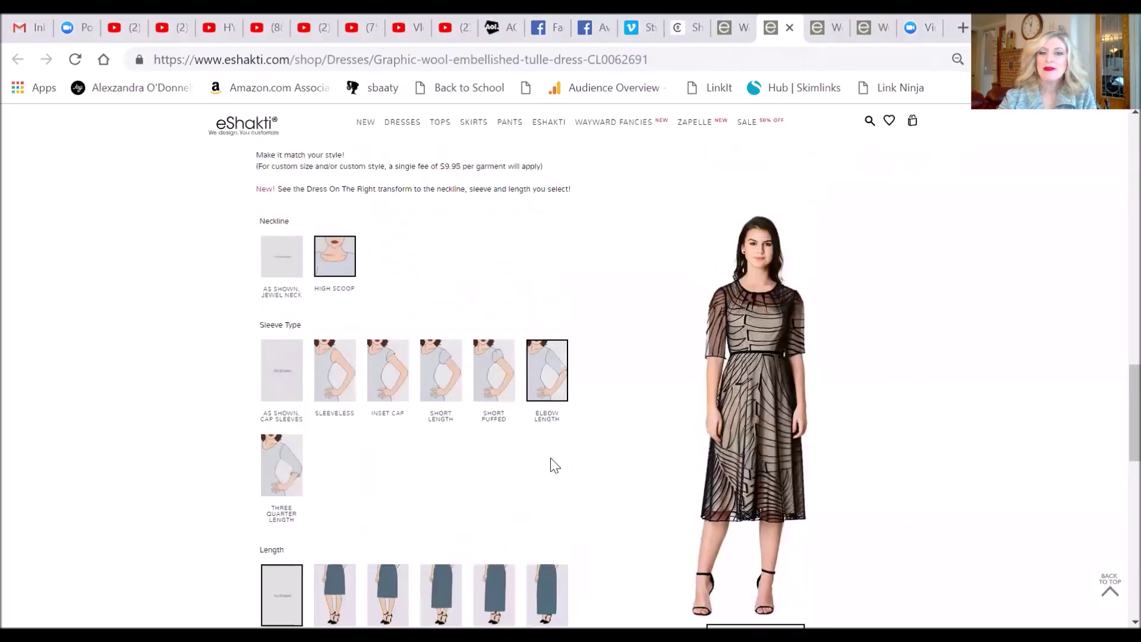
scroll(551, 458, "down", 1)
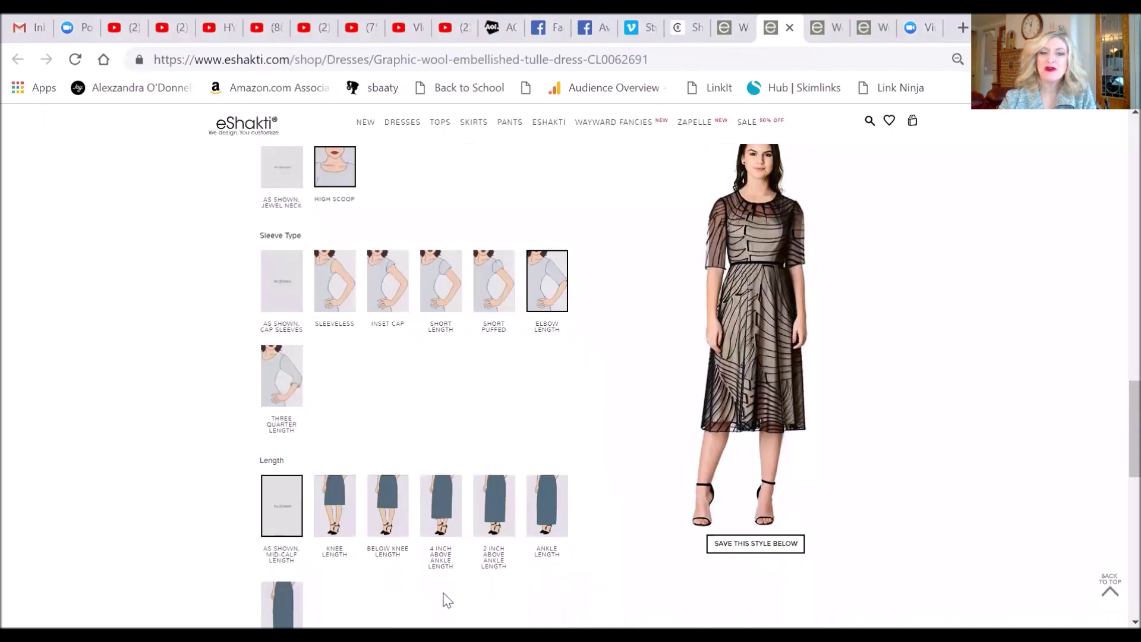
Set the hem to Ankle Length after previewing Floor Length and 2 Inch Above Ankle
left_click(282, 606)
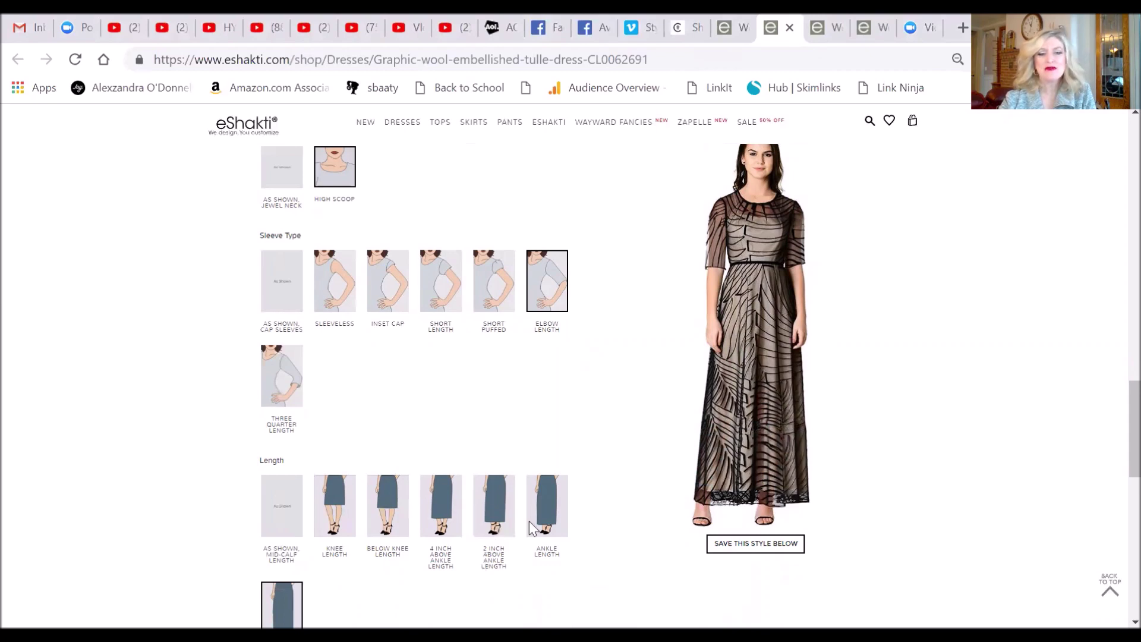
left_click(545, 511)
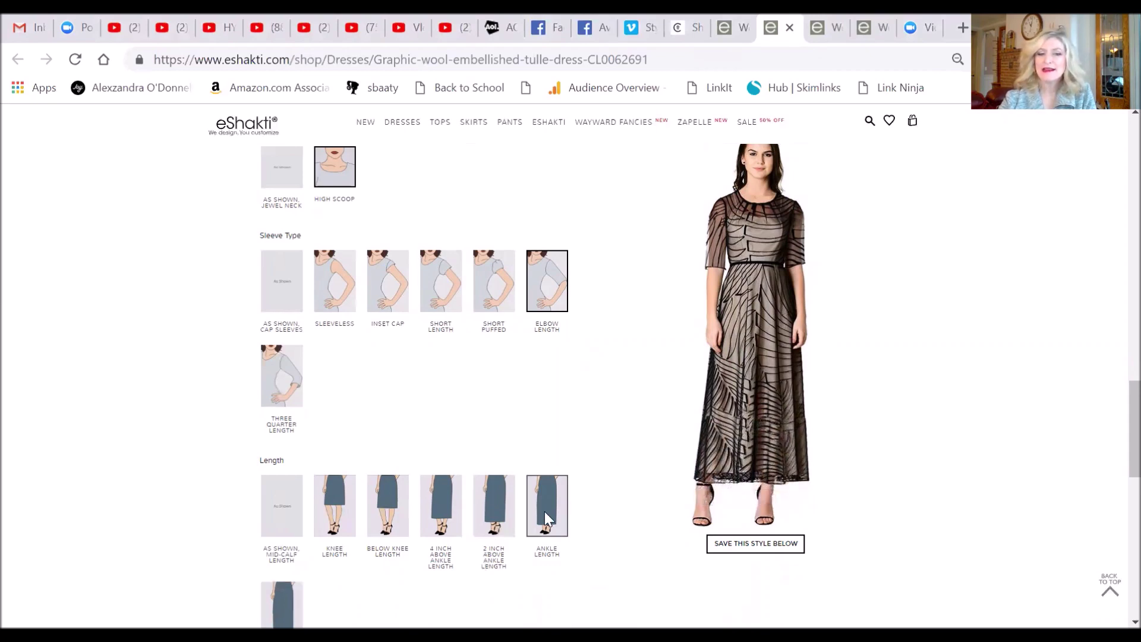
left_click(494, 508)
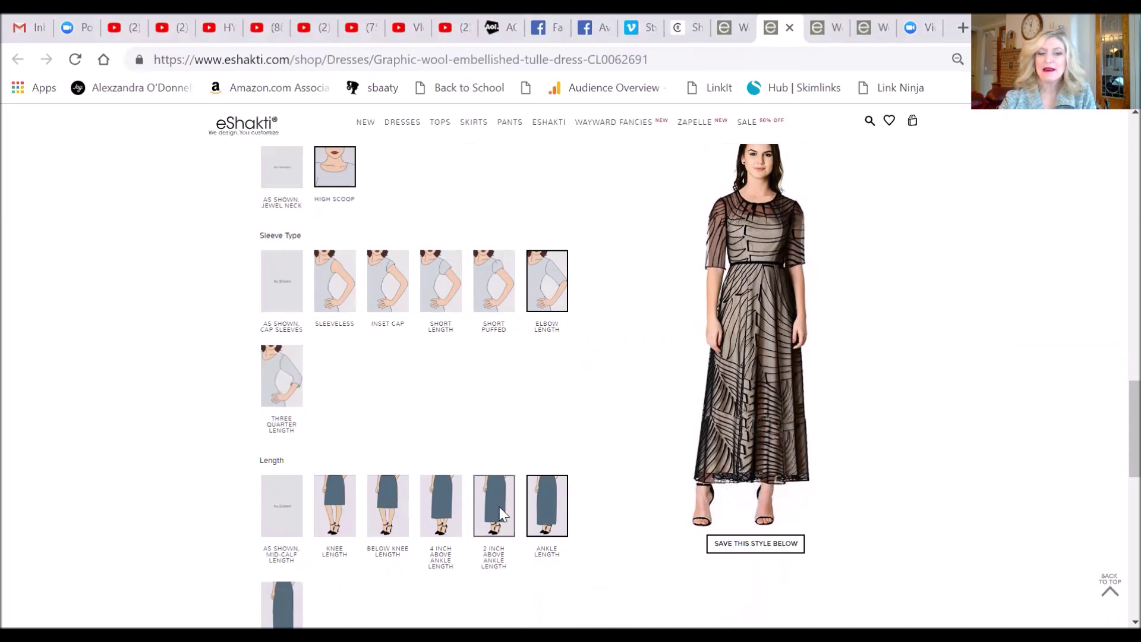
left_click(550, 520)
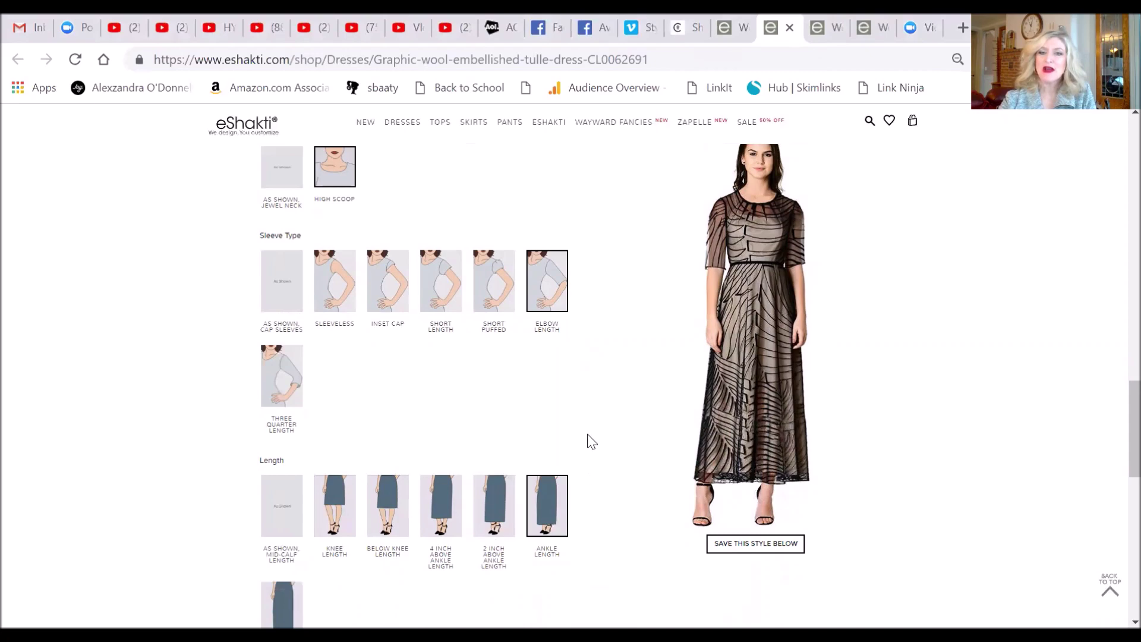
scroll(588, 441, "down", 3)
scroll(588, 440, "up", 3)
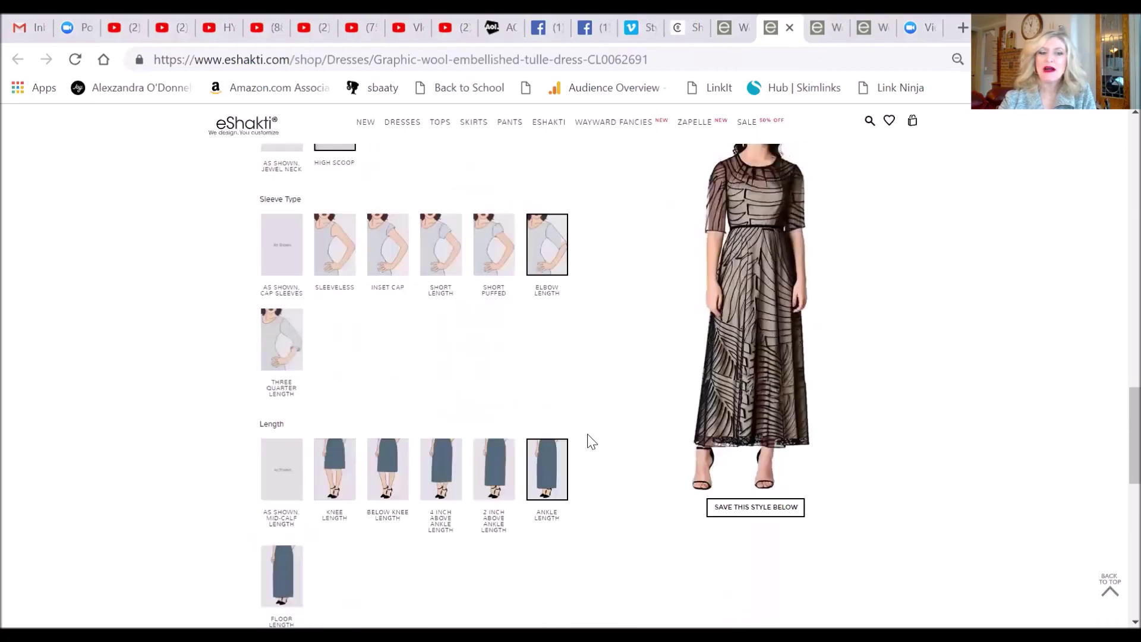
scroll(597, 441, "up", 2)
scroll(851, 463, "down", 2)
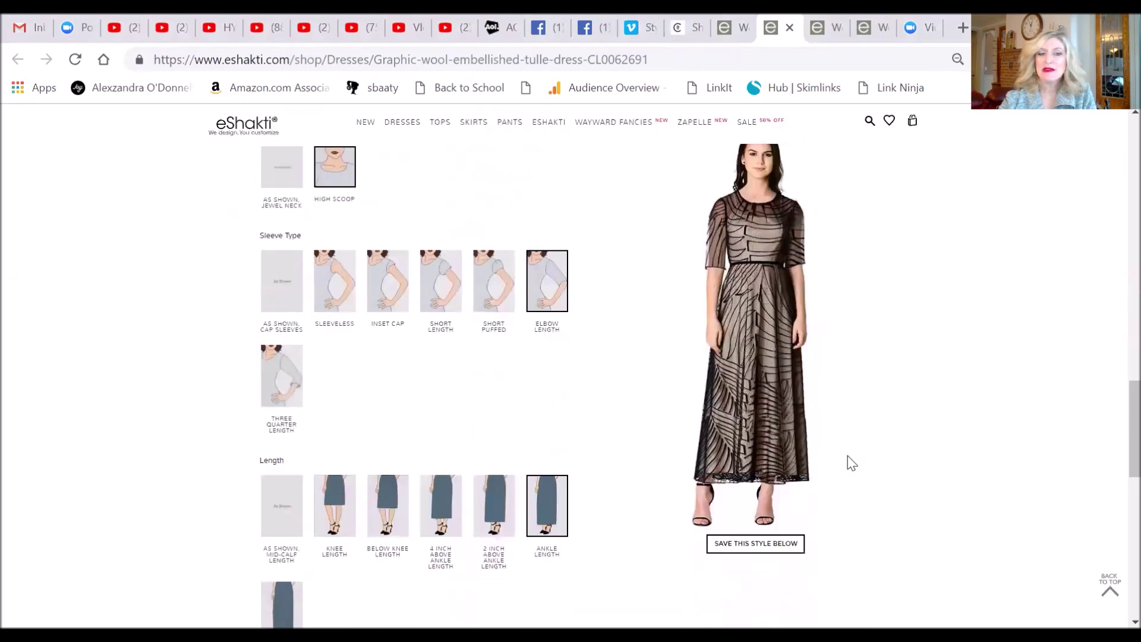
scroll(852, 463, "down", 1)
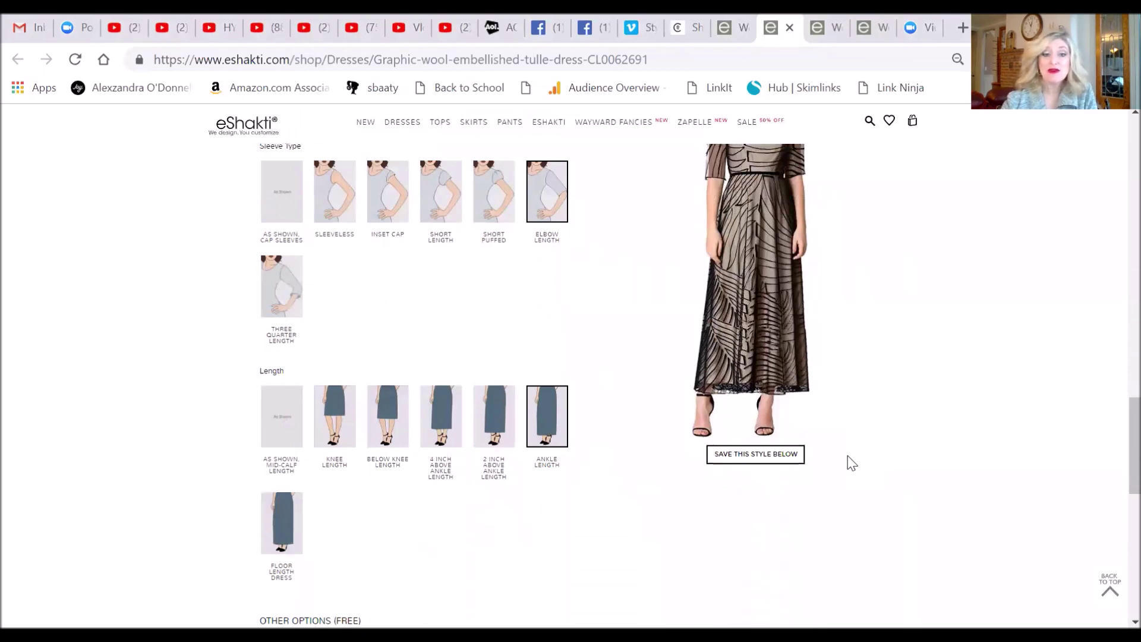
scroll(851, 463, "up", 3)
scroll(851, 462, "up", 4)
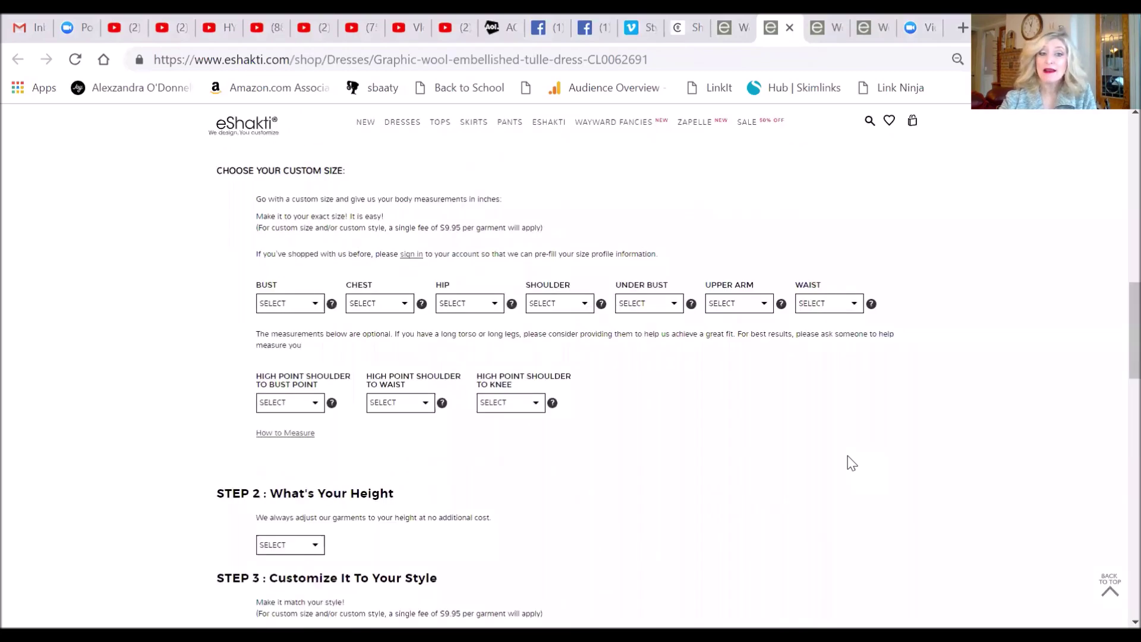
scroll(851, 462, "up", 4)
scroll(851, 463, "up", 4)
scroll(850, 463, "up", 2)
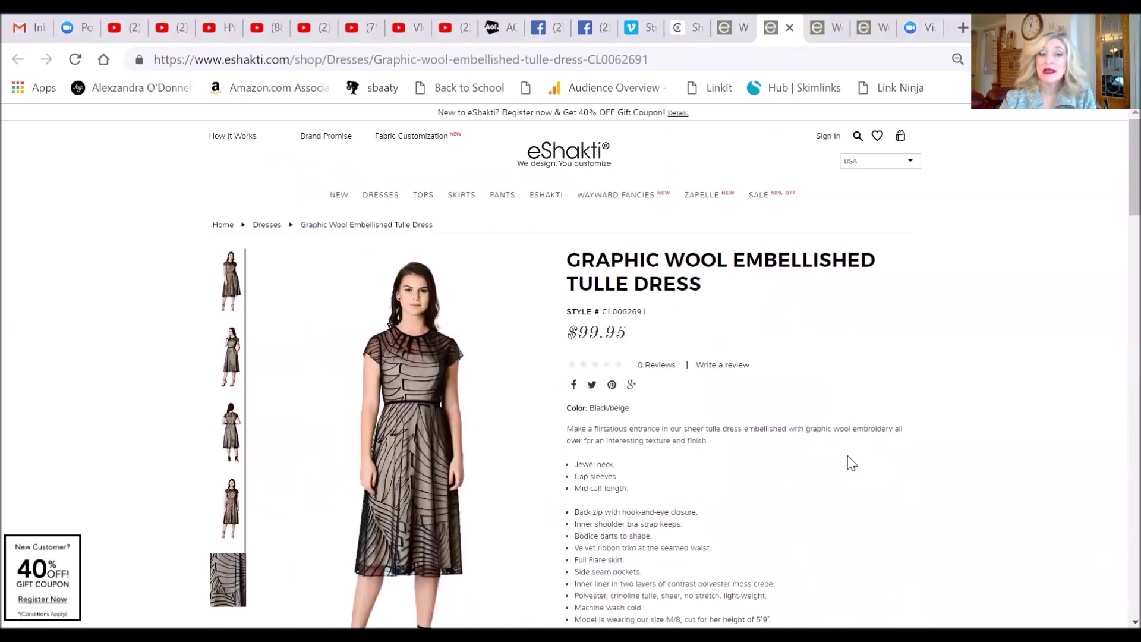
scroll(852, 463, "down", 1)
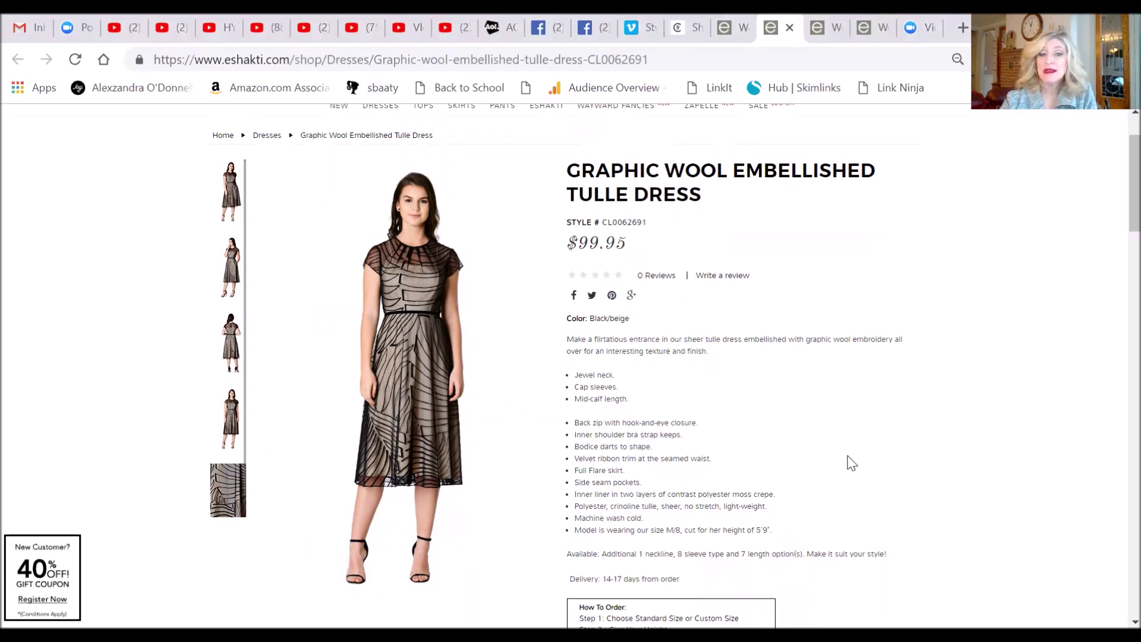
scroll(851, 462, "down", 1)
scroll(848, 461, "up", 1)
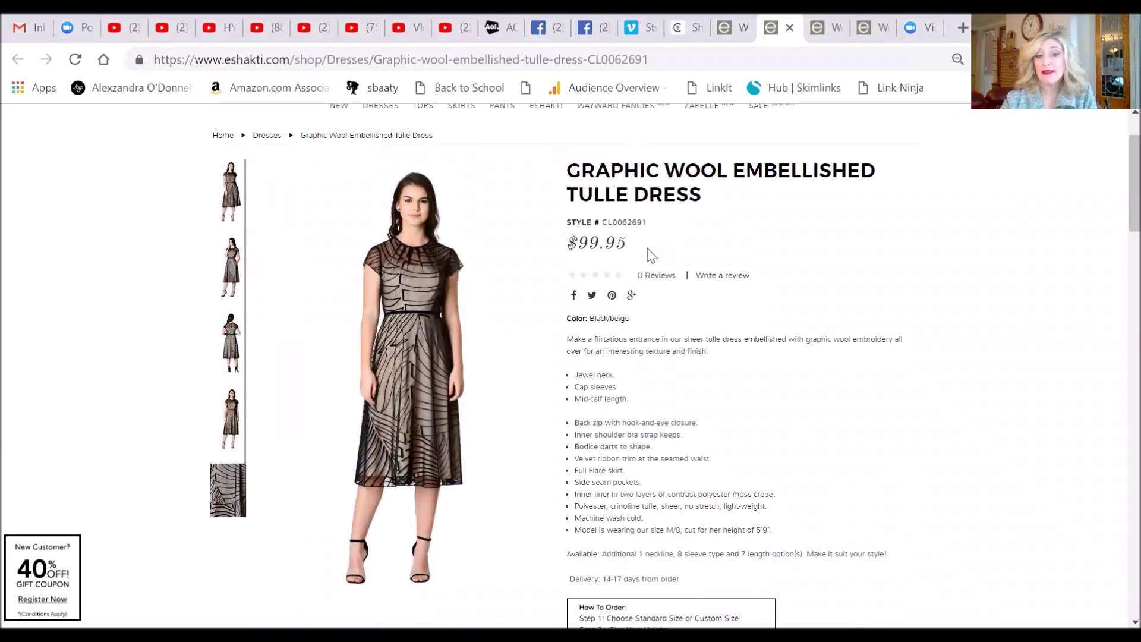
scroll(894, 473, "down", 15)
scroll(894, 474, "up", 8)
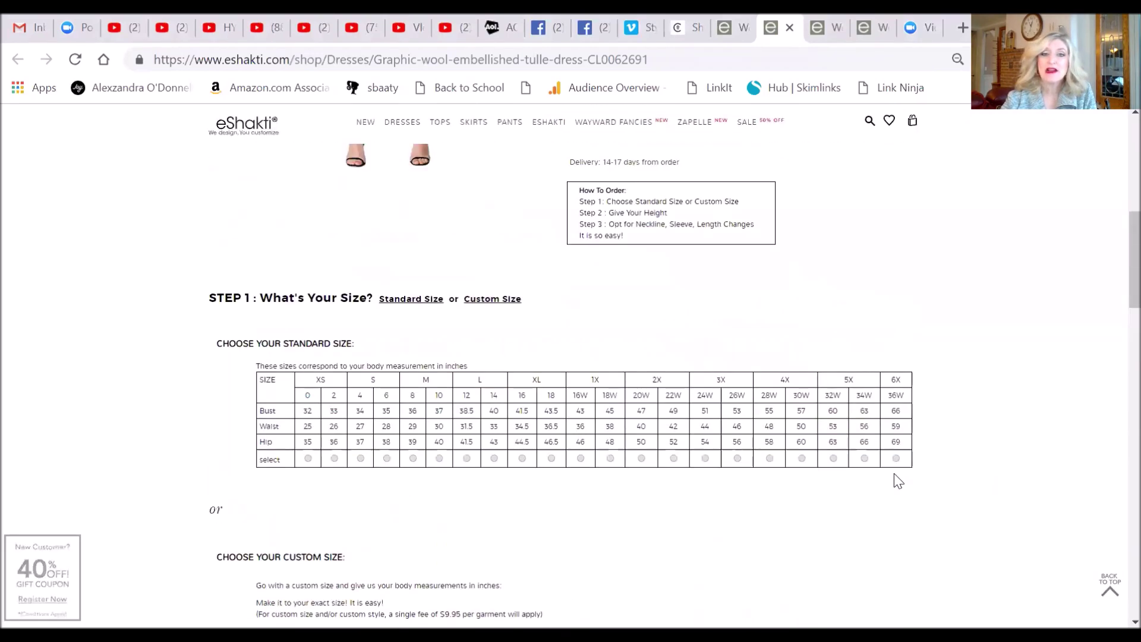
scroll(894, 473, "up", 8)
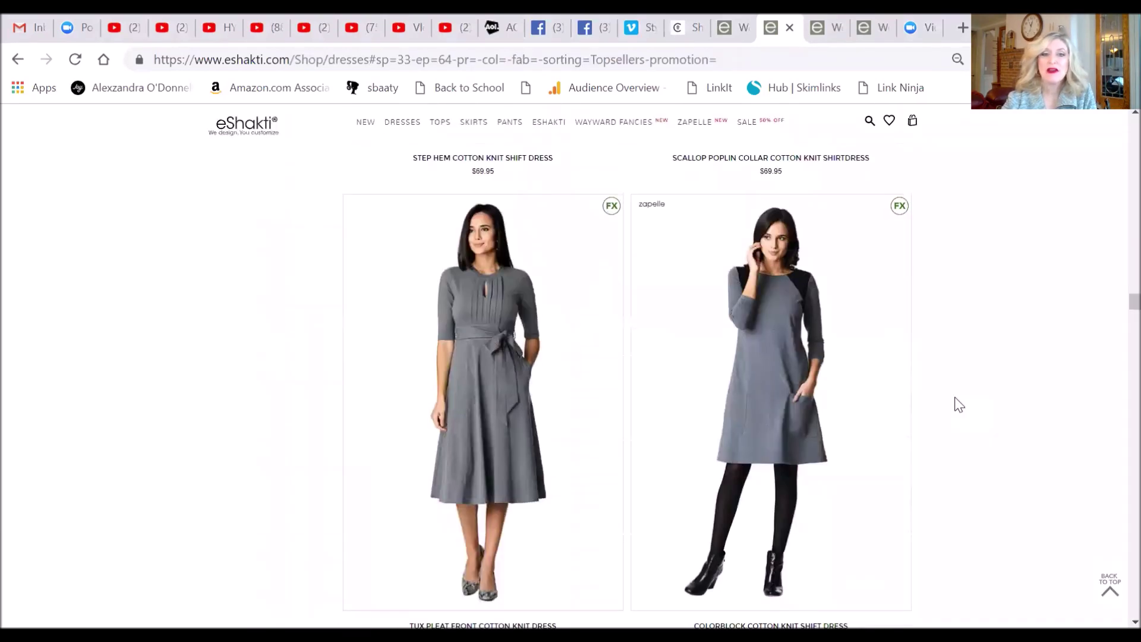
scroll(954, 402, "down", 4)
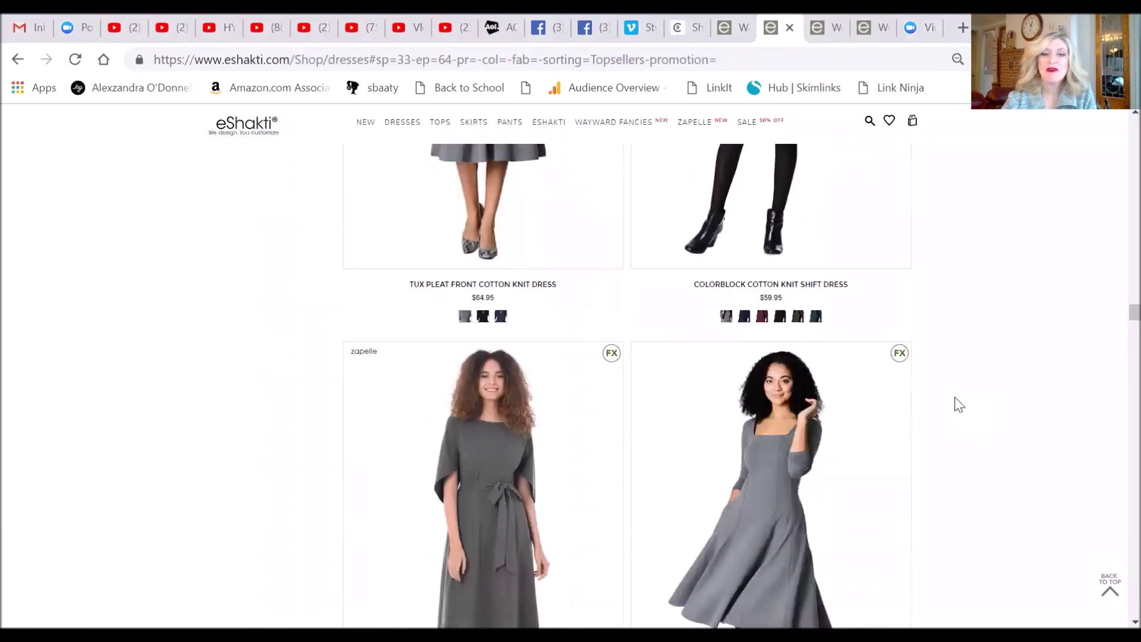
scroll(955, 402, "down", 2)
scroll(958, 403, "down", 3)
scroll(958, 404, "up", 3)
scroll(957, 404, "down", 4)
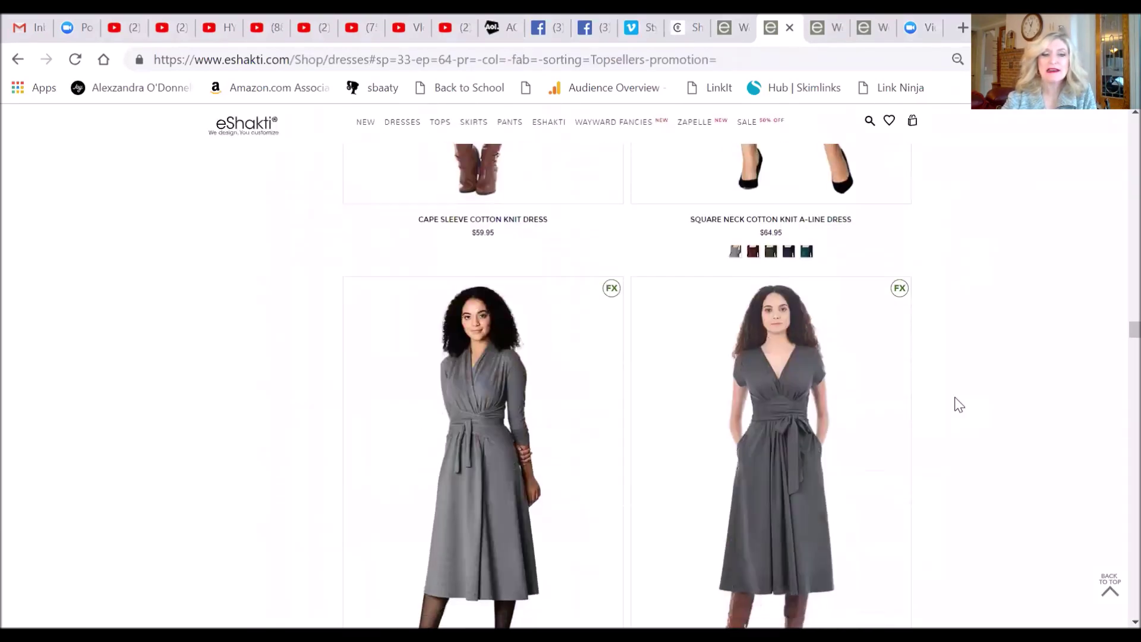
scroll(957, 404, "down", 2)
scroll(957, 403, "down", 2)
scroll(1005, 471, "up", 2)
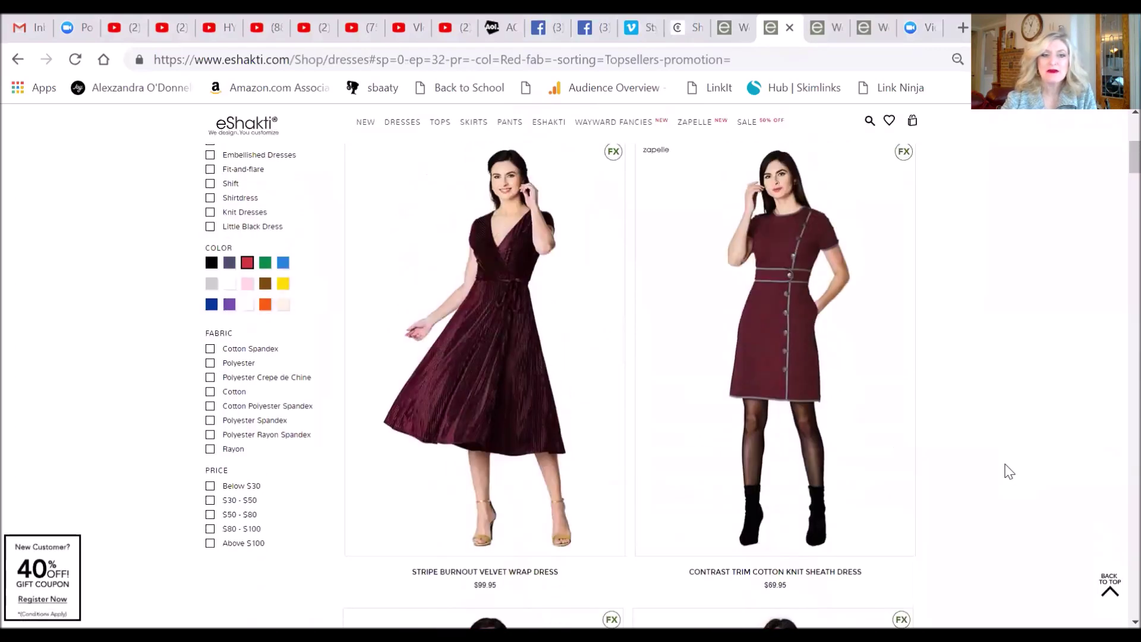
Open the Stripe Burnout Velvet Wrap Dress from the red dresses listing
mouse_move(485, 348)
left_click(505, 390)
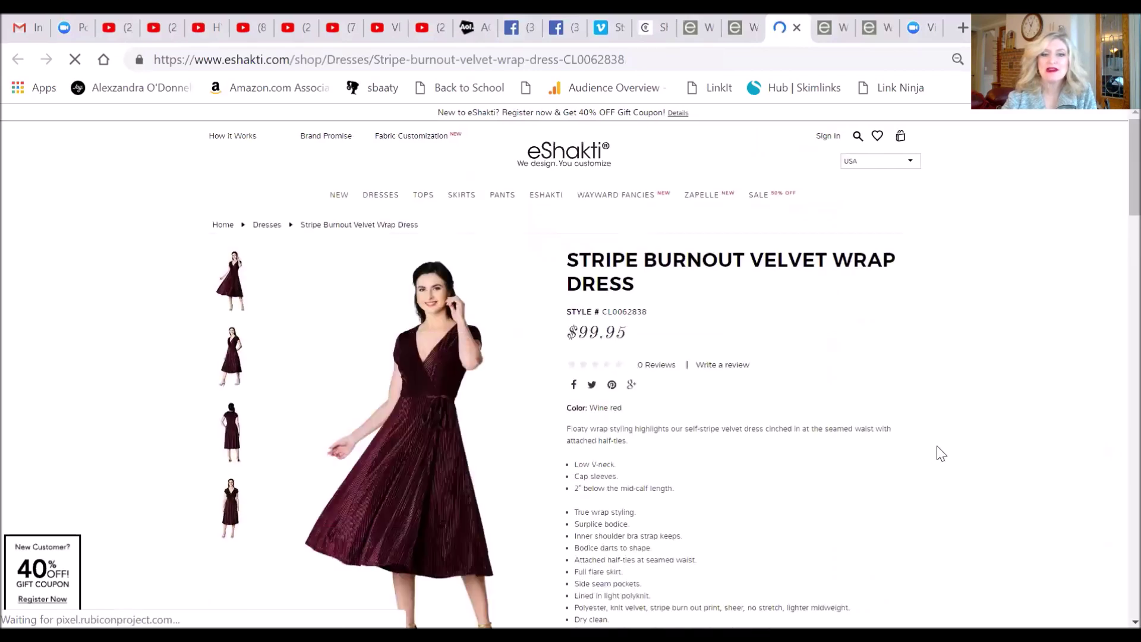
scroll(937, 453, "down", 3)
scroll(936, 454, "down", 5)
scroll(937, 453, "down", 5)
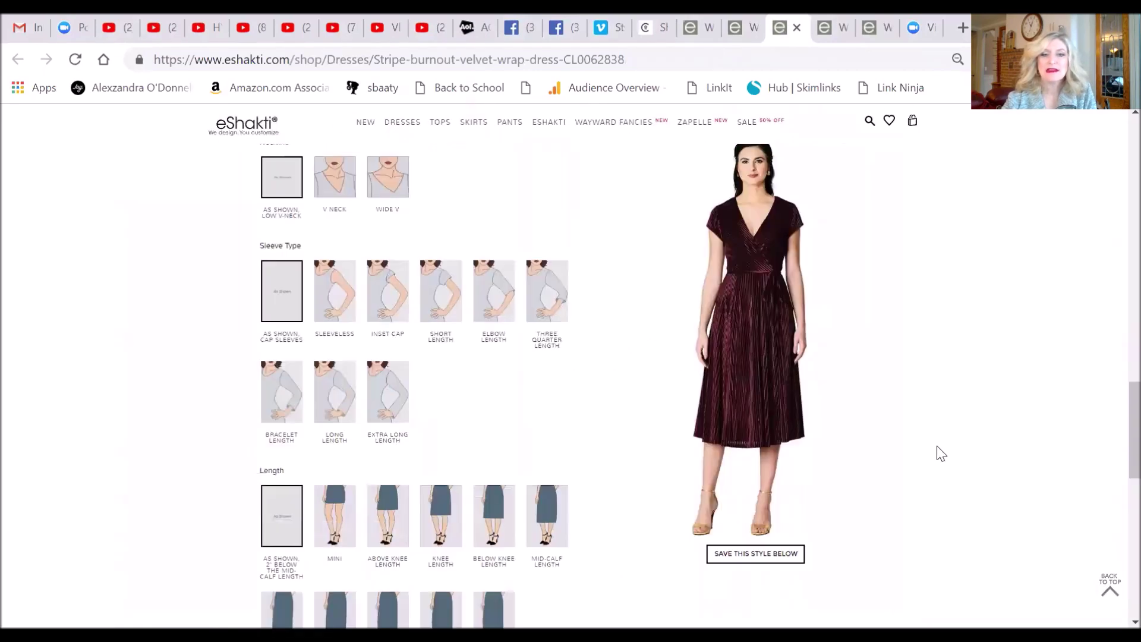
scroll(937, 454, "up", 1)
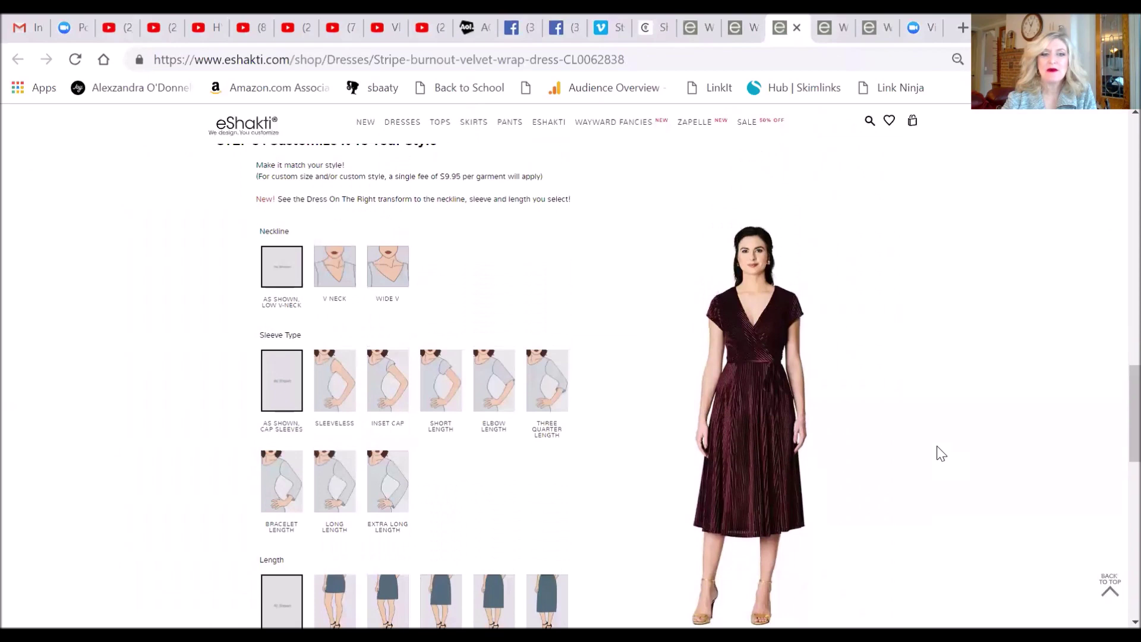
Set the neckline to Wide V after trying a standard V neck
left_click(329, 269)
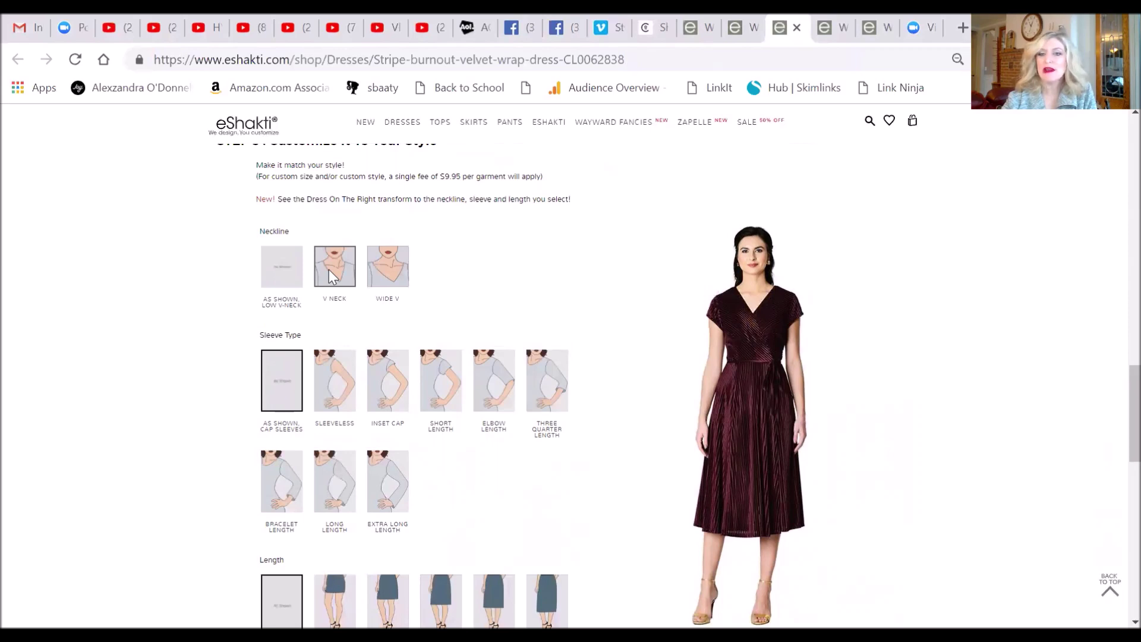
left_click(387, 280)
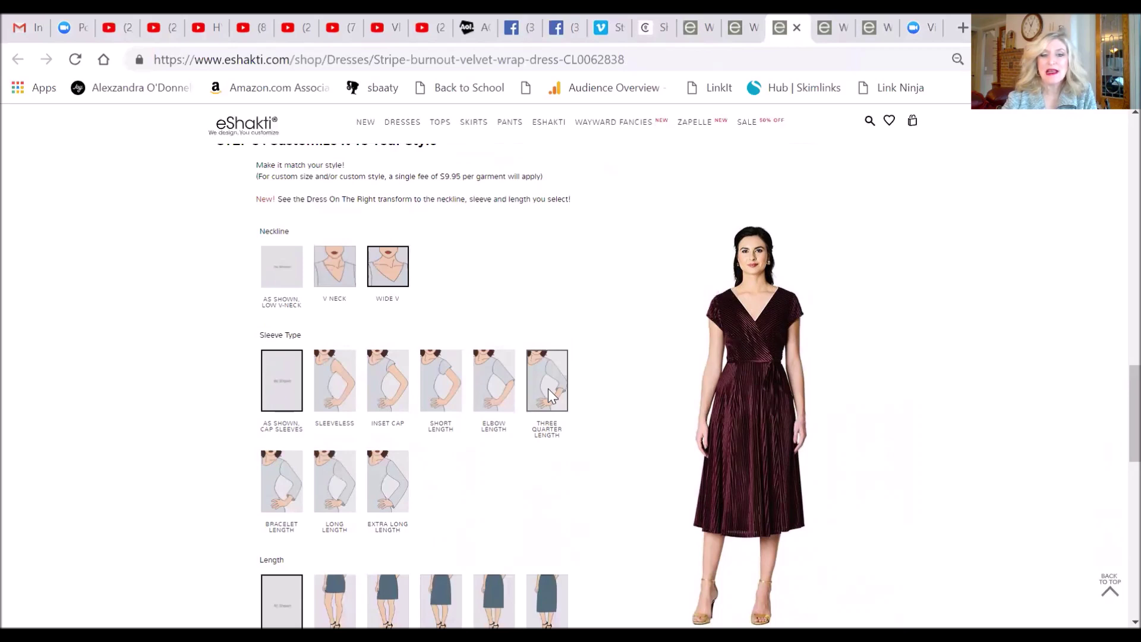
Set Three Quarter Length sleeves after previewing Elbow, Bracelet and Long lengths
left_click(494, 392)
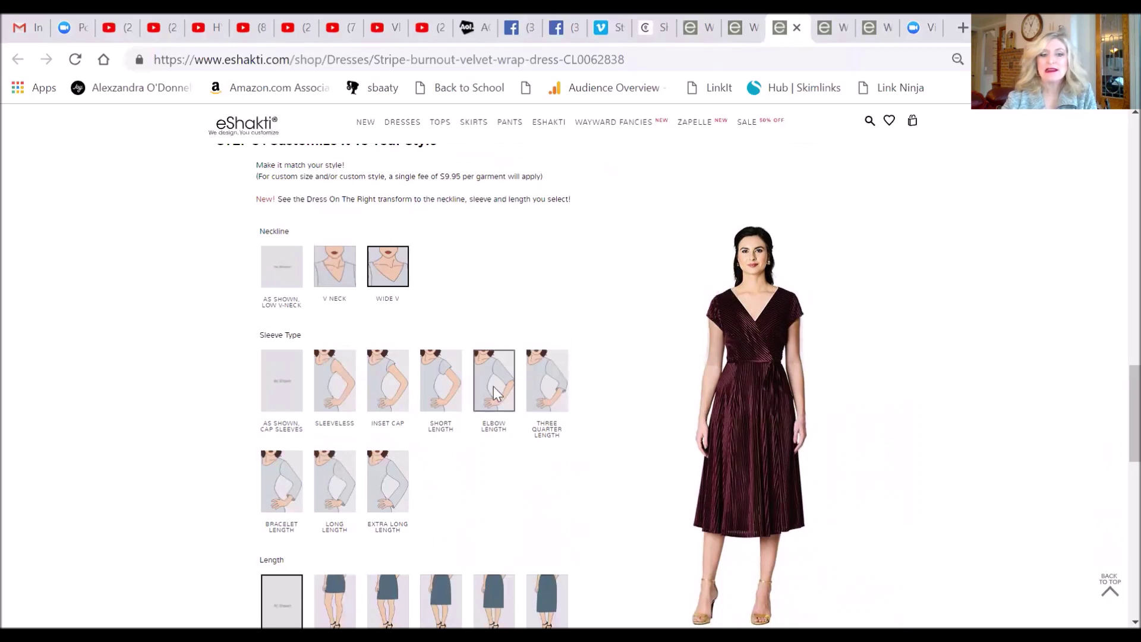
left_click(543, 389)
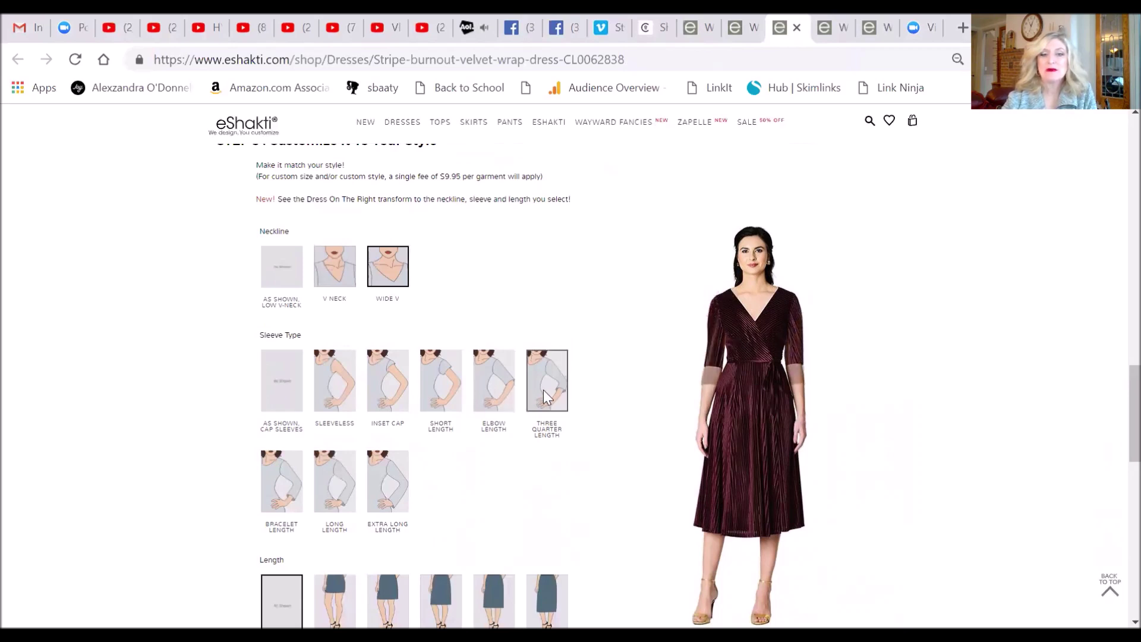
left_click(278, 504)
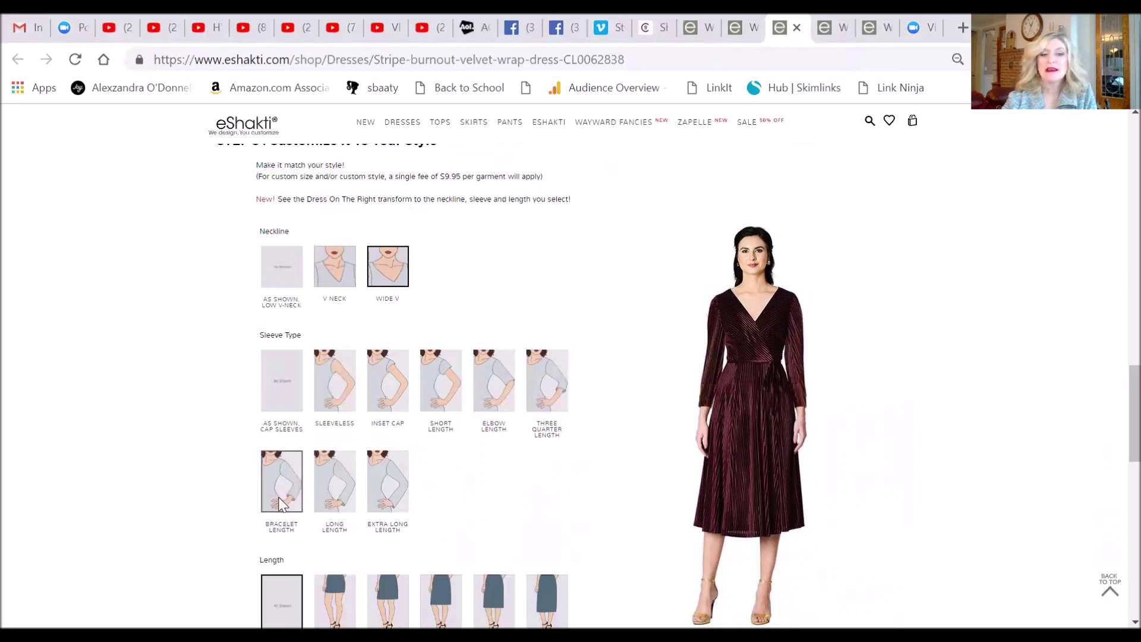
left_click(333, 509)
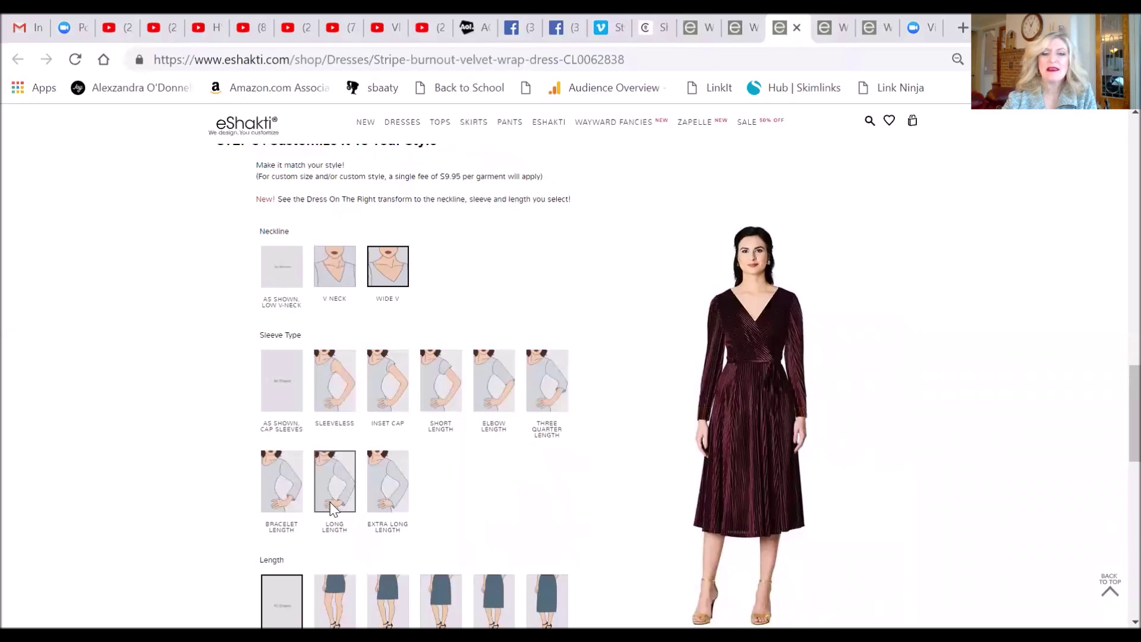
left_click(534, 397)
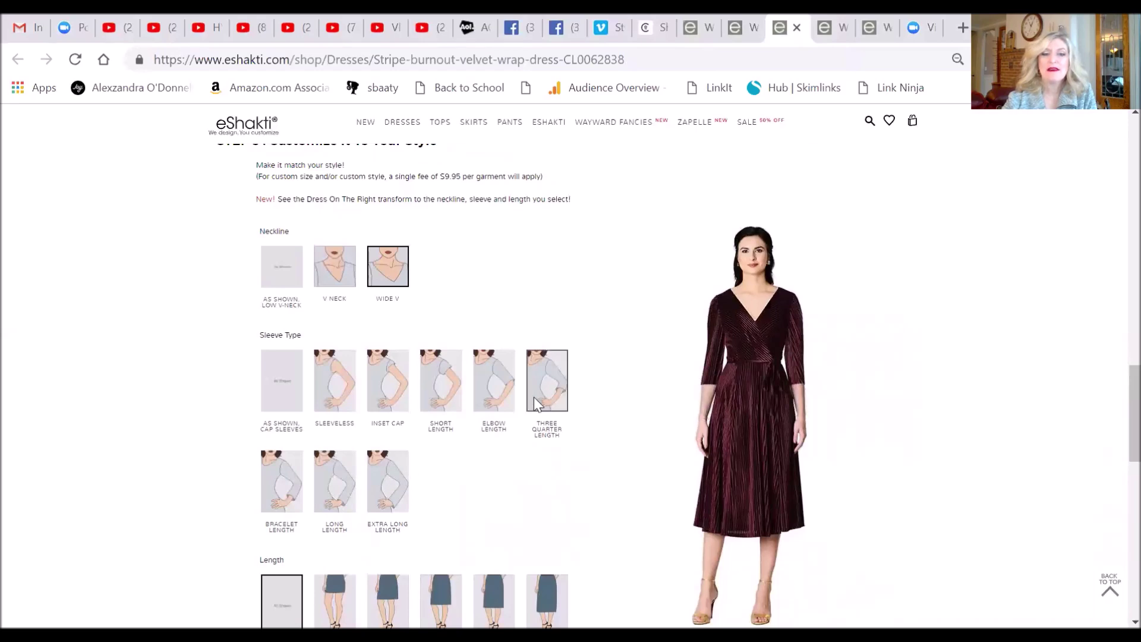
scroll(896, 460, "down", 2)
scroll(895, 461, "down", 1)
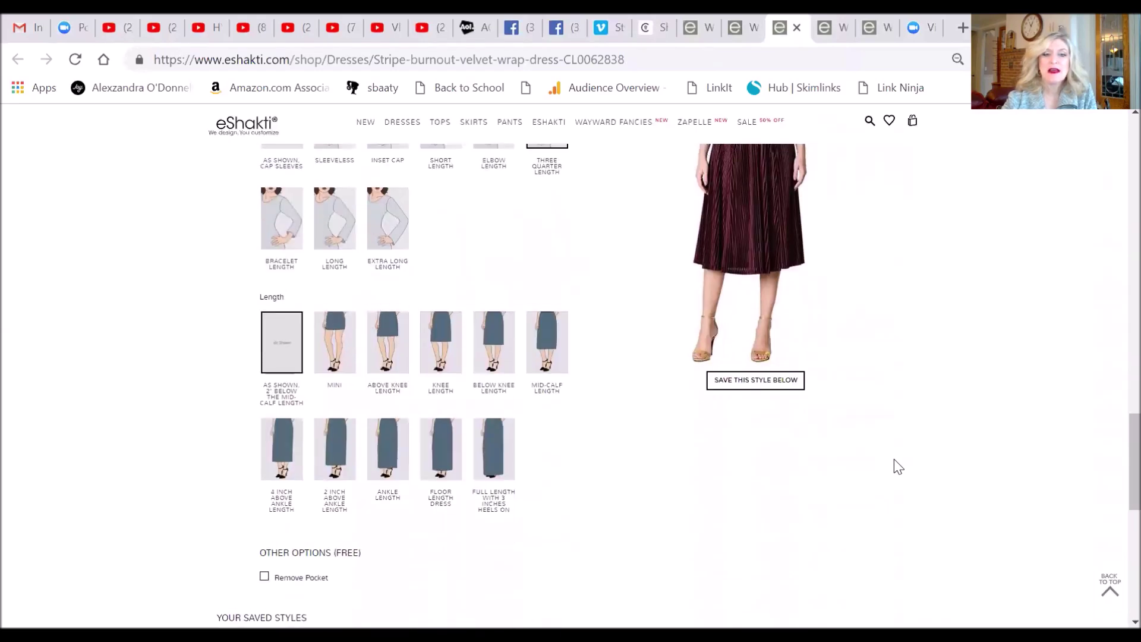
scroll(894, 461, "up", 2)
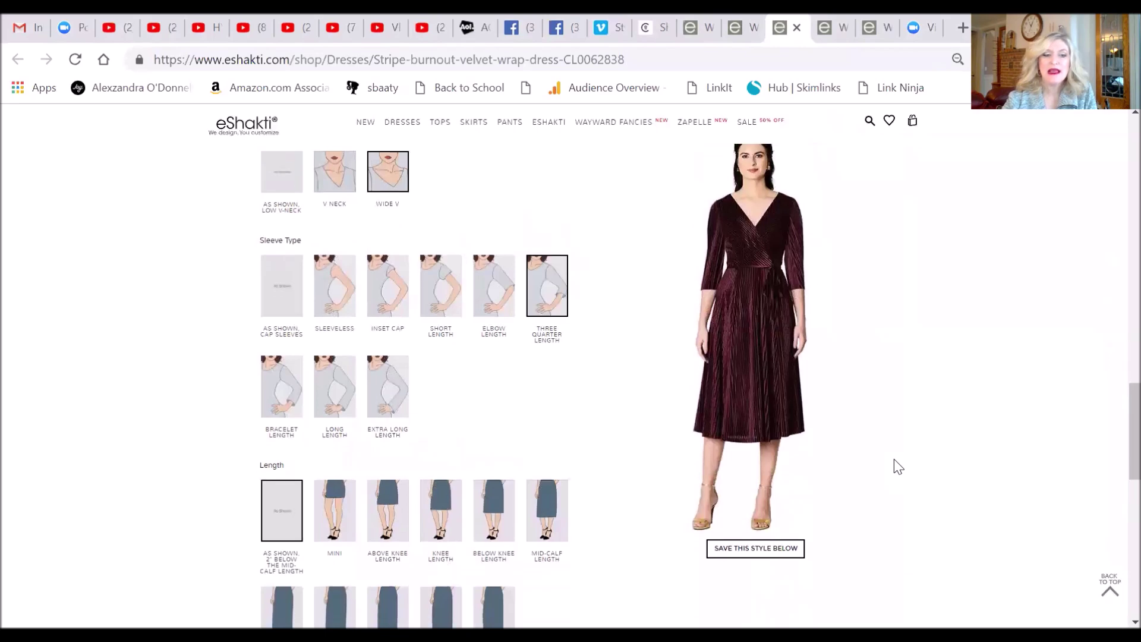
scroll(894, 459, "down", 1)
scroll(894, 459, "up", 1)
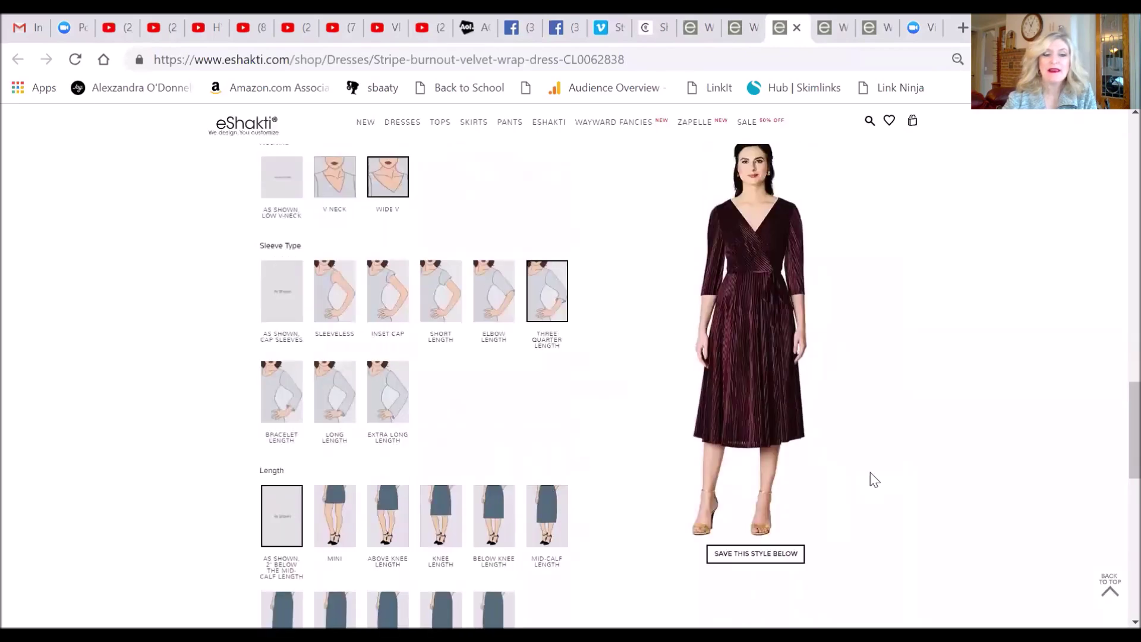
Set the hem to Knee Length after trying Below Knee and Above Knee lengths
left_click(503, 519)
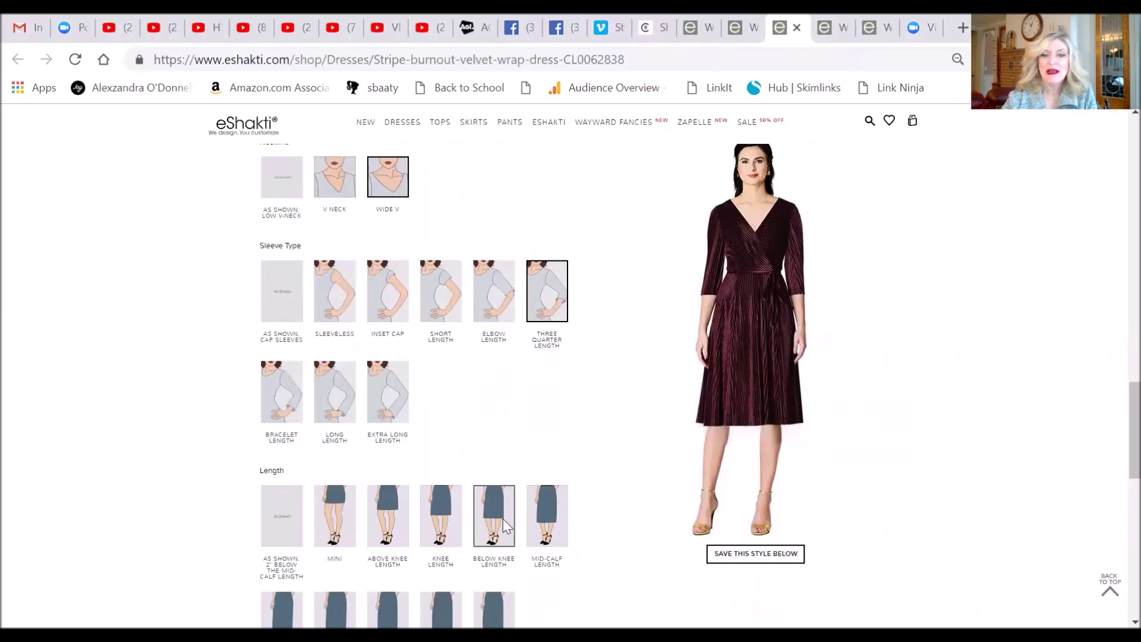
left_click(441, 517)
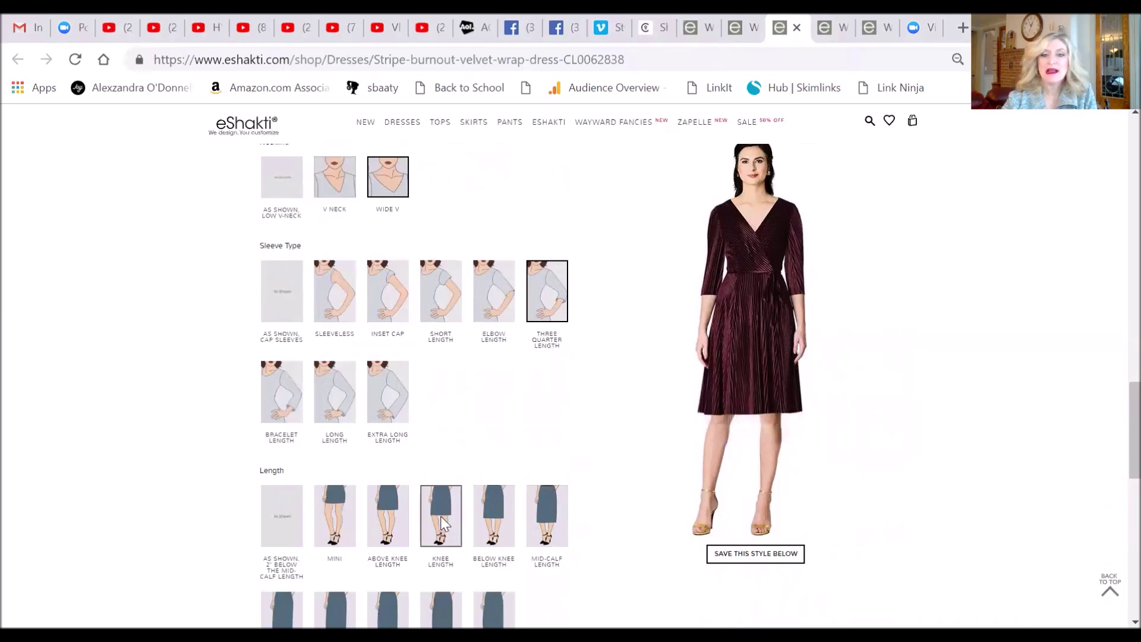
left_click(391, 517)
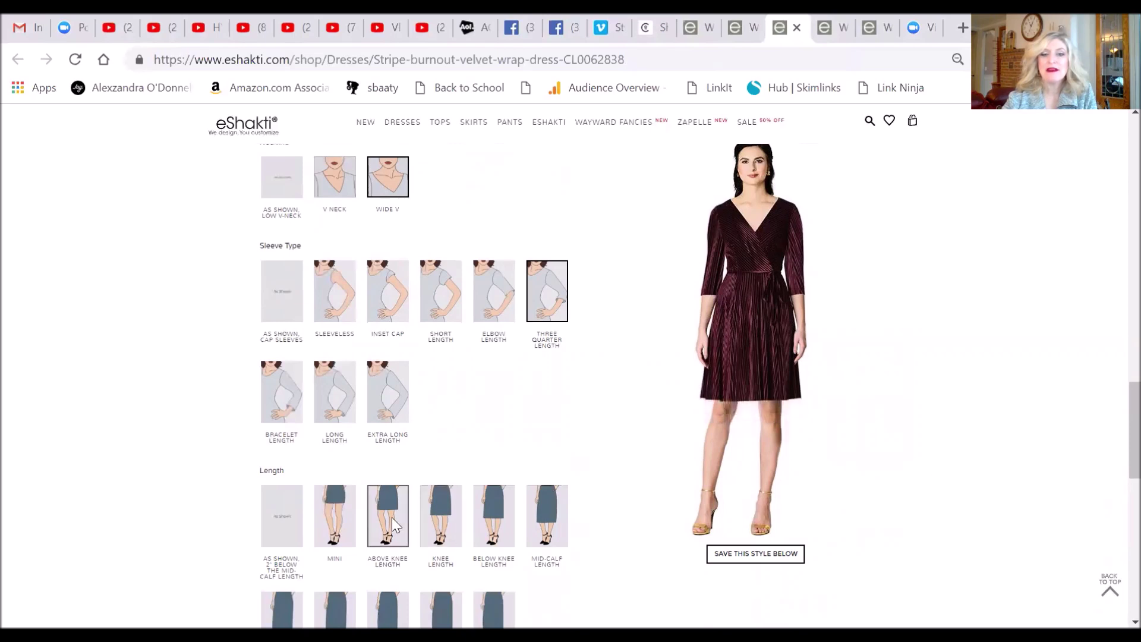
left_click(432, 514)
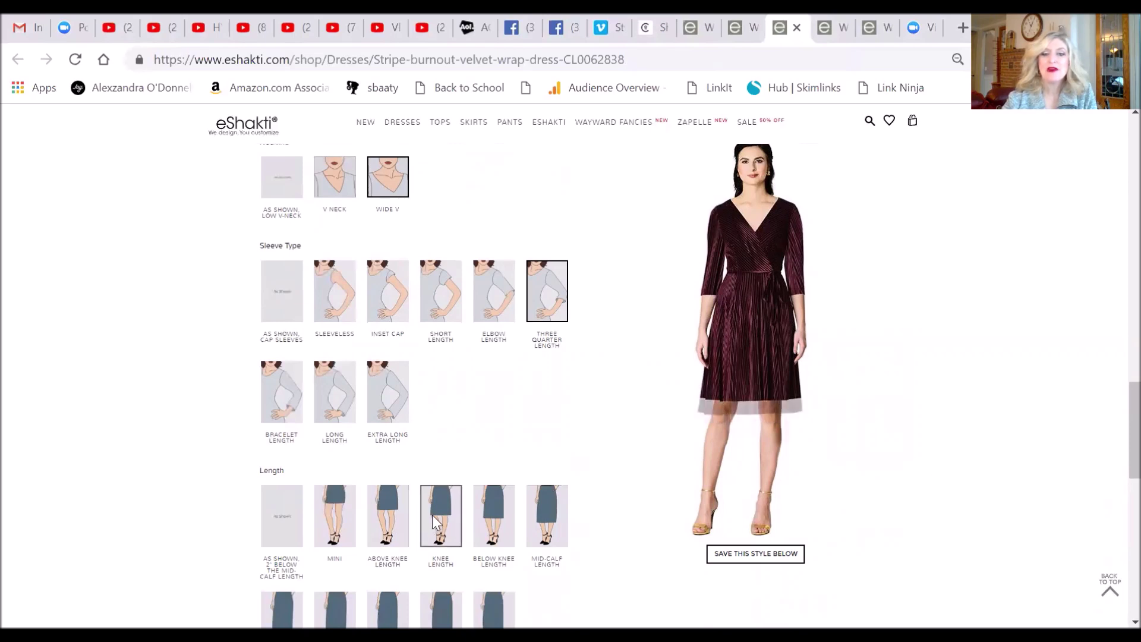
scroll(1058, 547, "up", 2)
scroll(1058, 547, "down", 2)
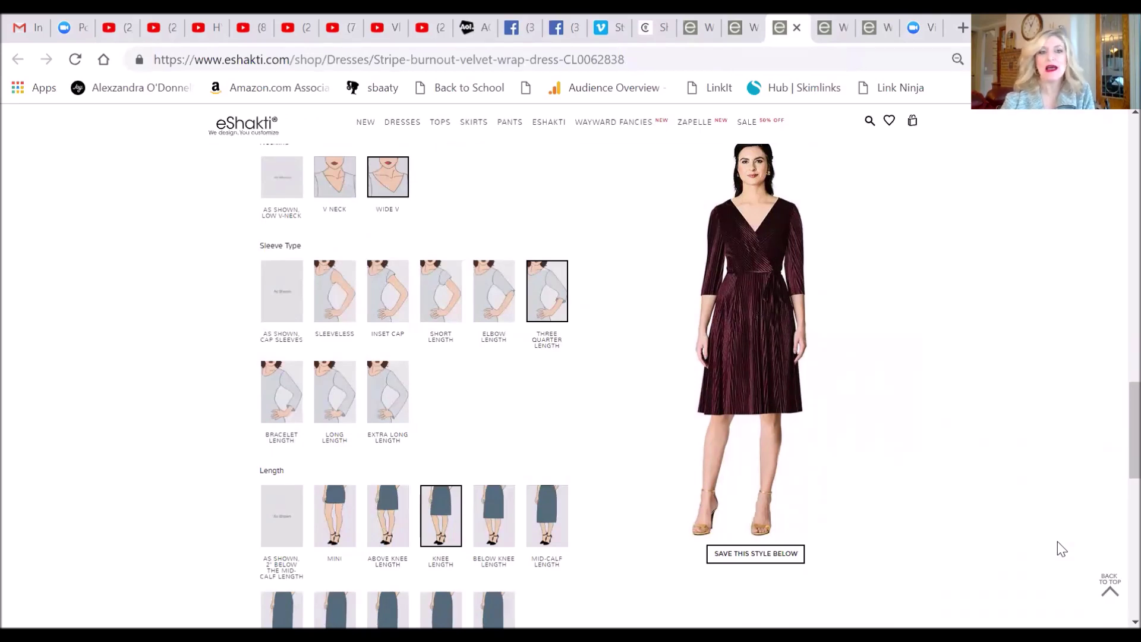
scroll(1059, 548, "down", 1)
scroll(1059, 548, "down", 2)
scroll(1059, 548, "down", 2)
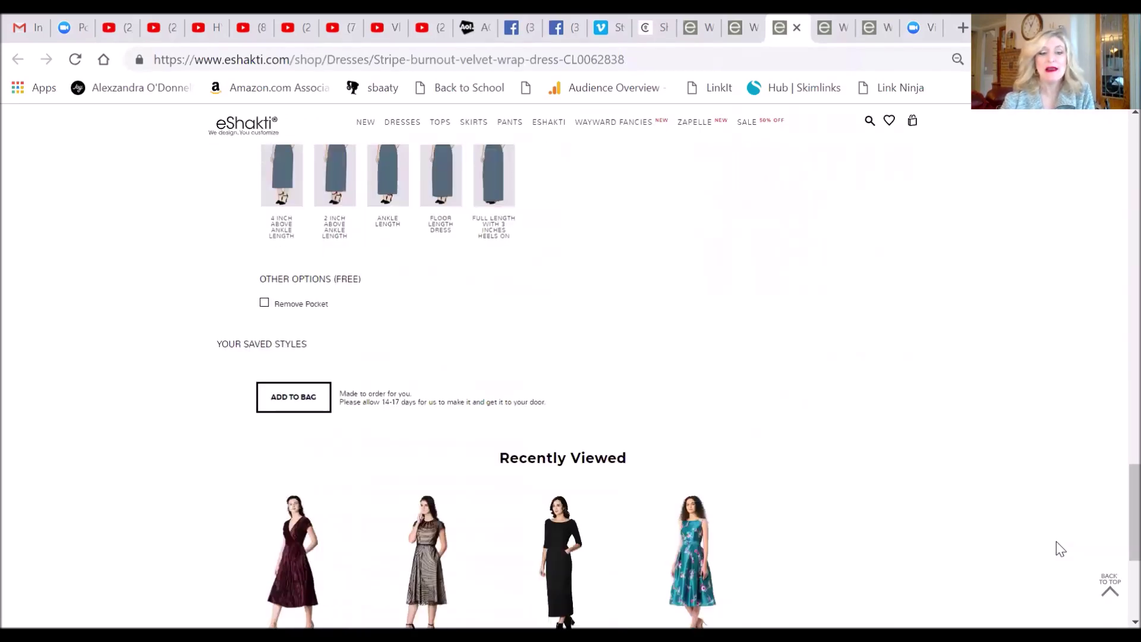
scroll(1064, 459, "up", 3)
scroll(1065, 459, "up", 2)
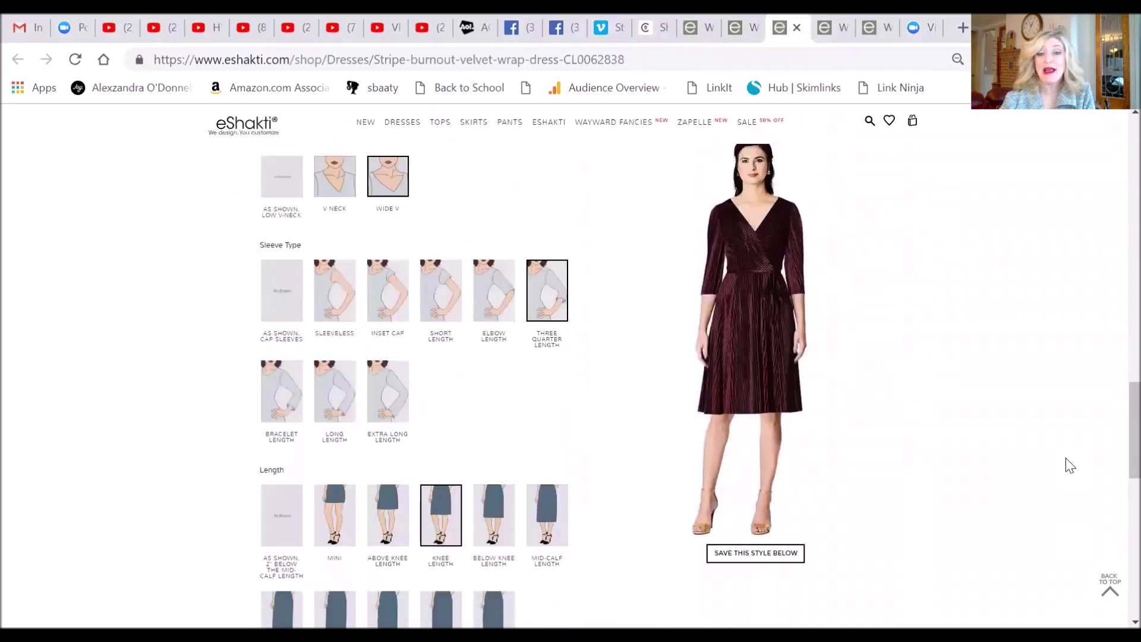
scroll(1070, 465, "down", 1)
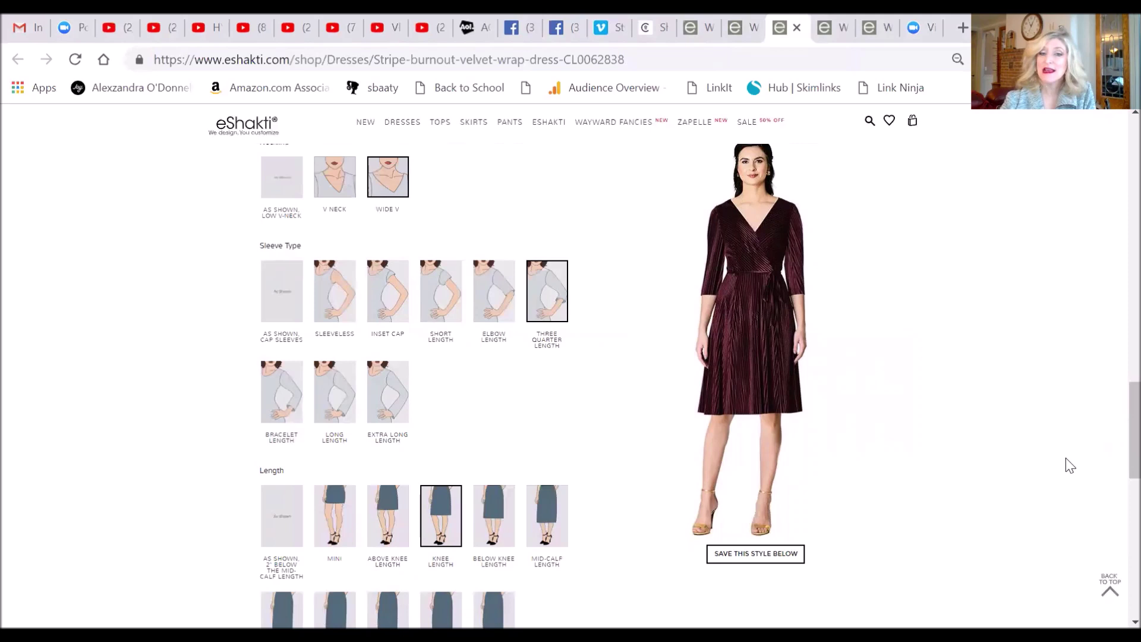
scroll(1070, 464, "up", 1)
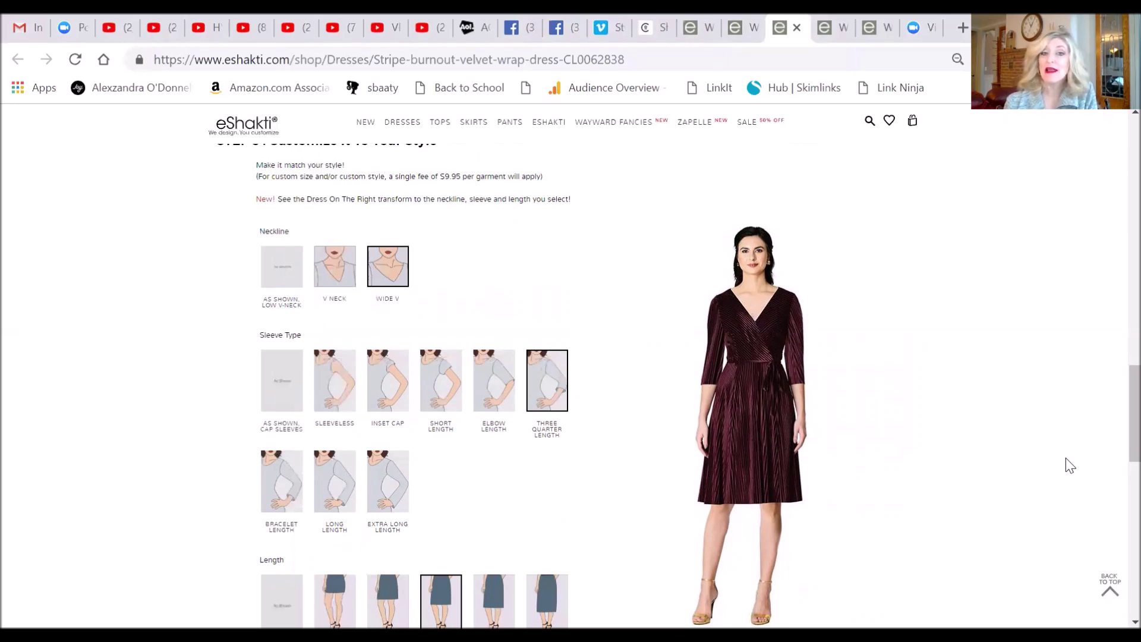
scroll(1070, 464, "up", 3)
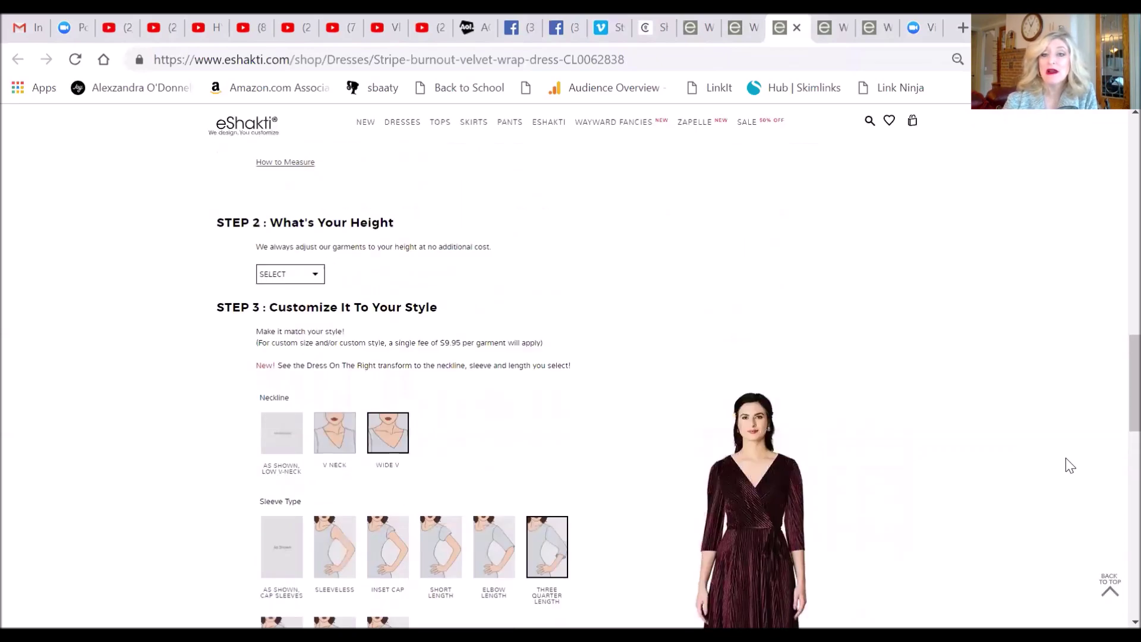
scroll(1119, 206, "up", 10)
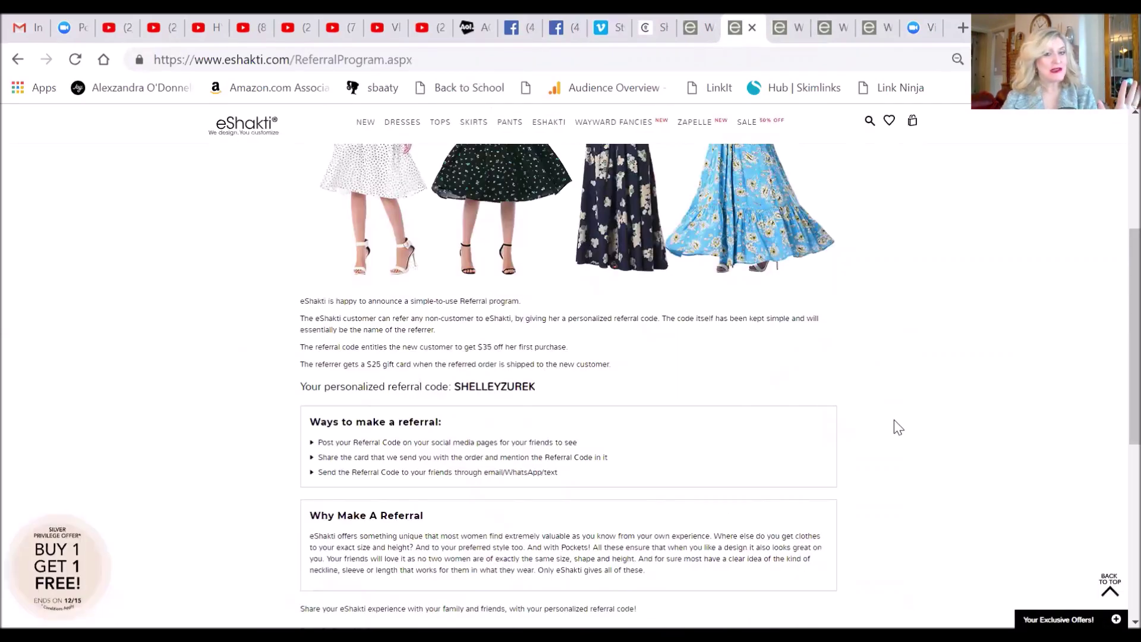
scroll(953, 427, "up", 3)
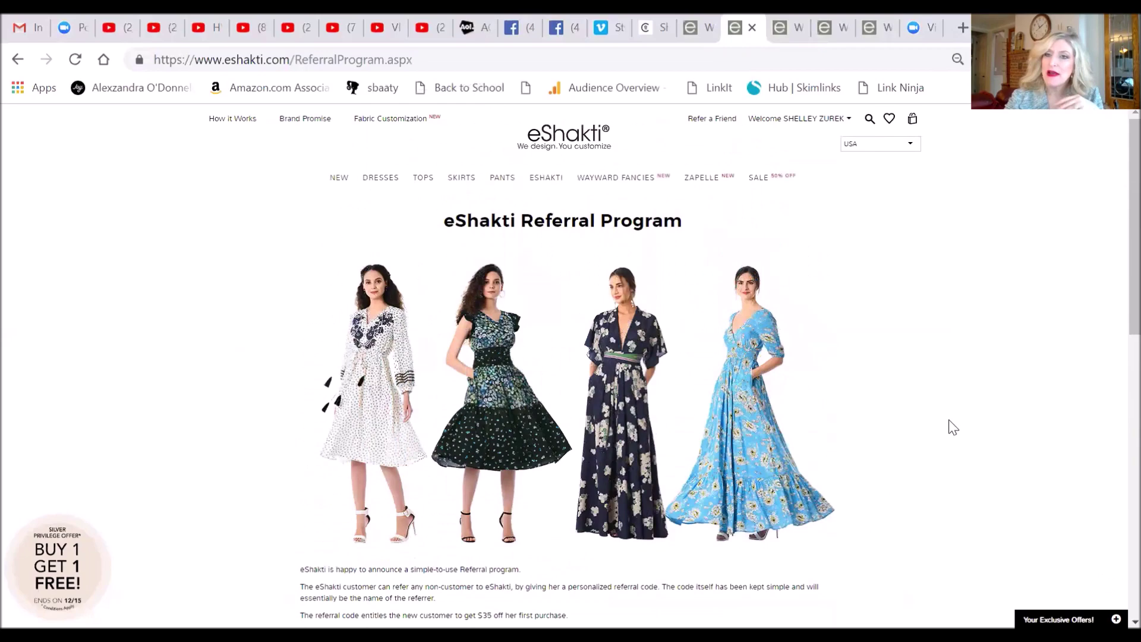
scroll(952, 428, "down", 1)
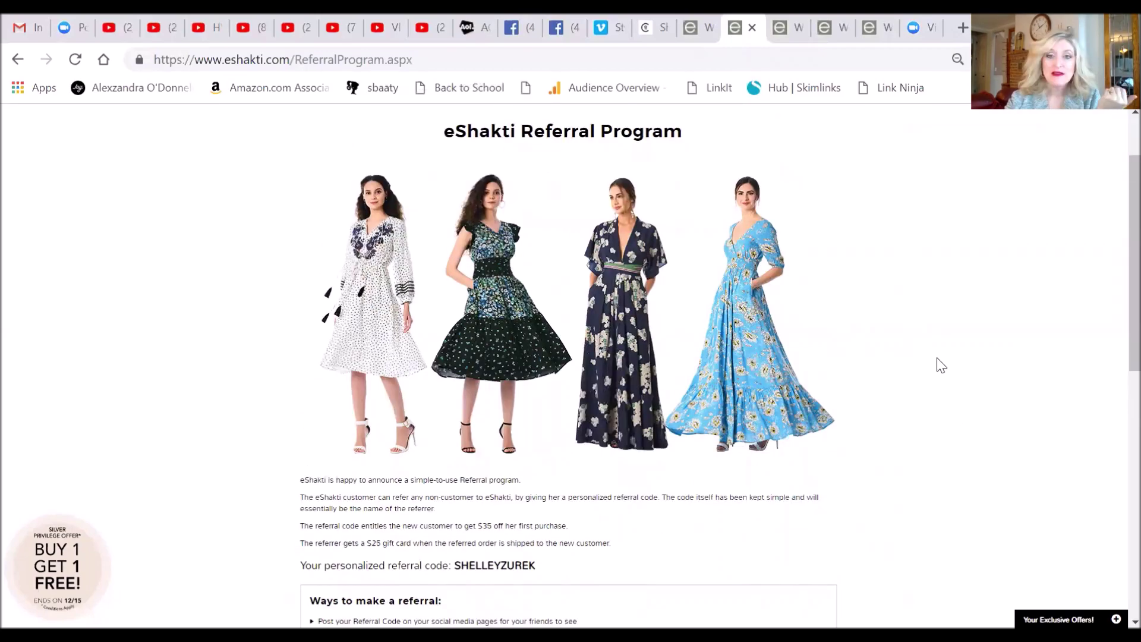
scroll(939, 365, "up", 1)
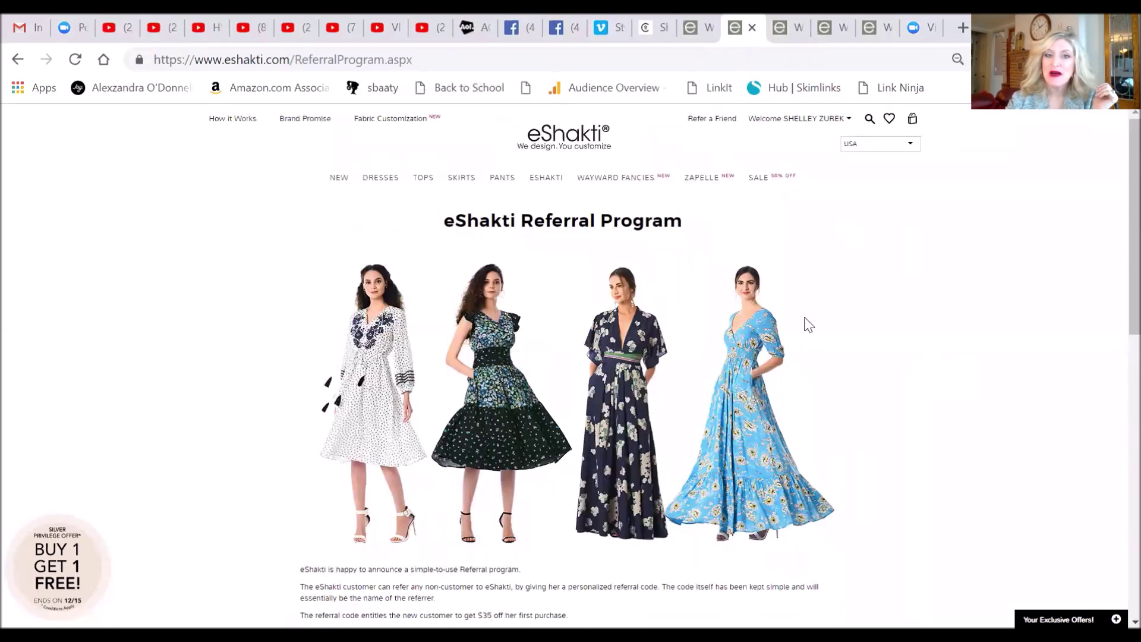